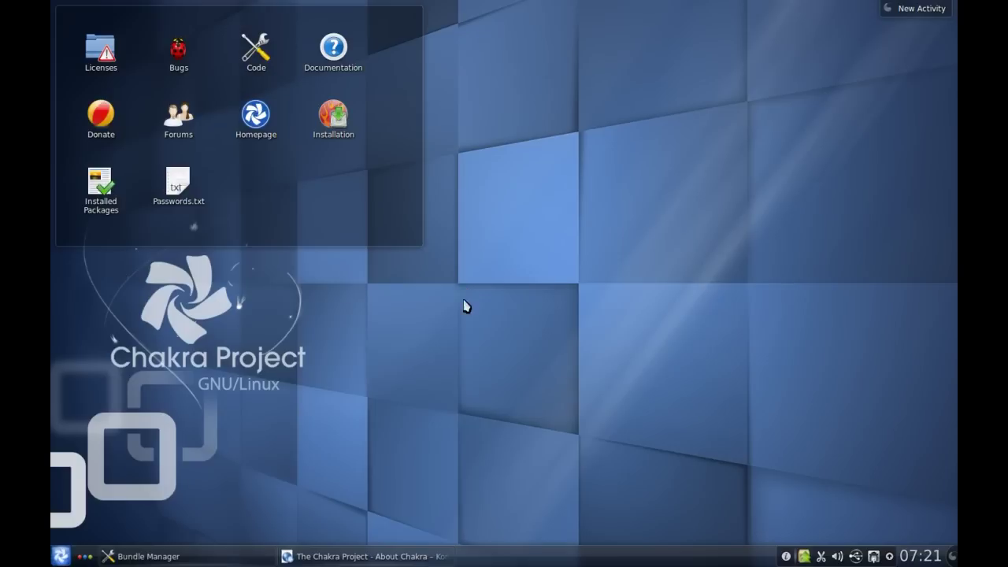
Read the About Chakra page down to its Goals and Freedom sections in Konqueror, and minimize the browser
click(386, 555)
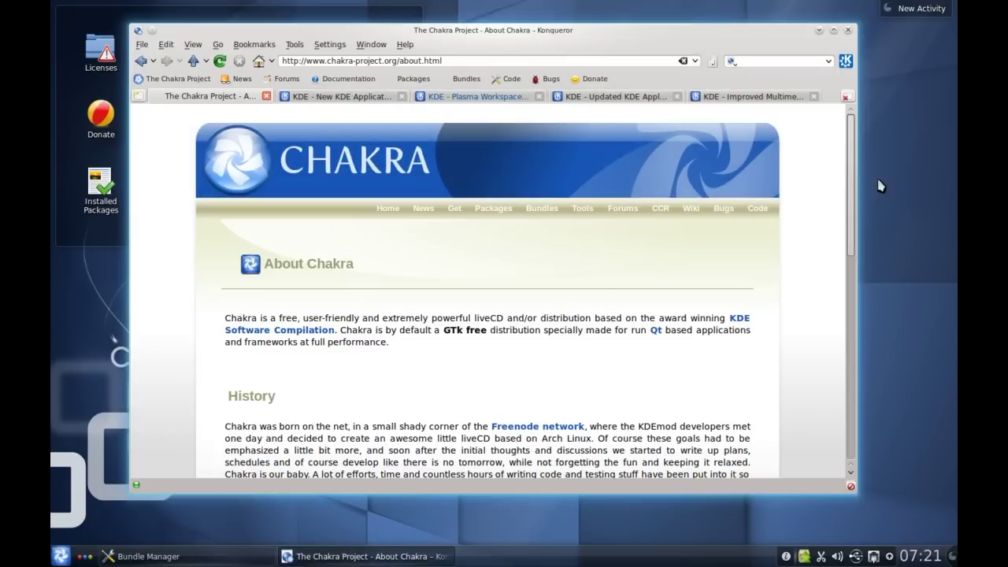
drag(851, 169, 853, 329)
scroll(851, 258, down, 1)
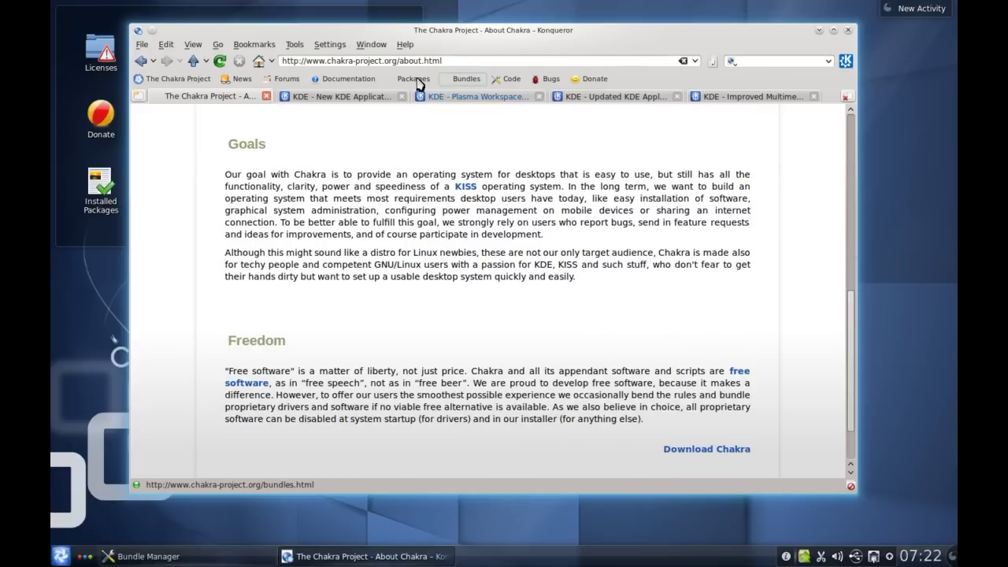
click(819, 36)
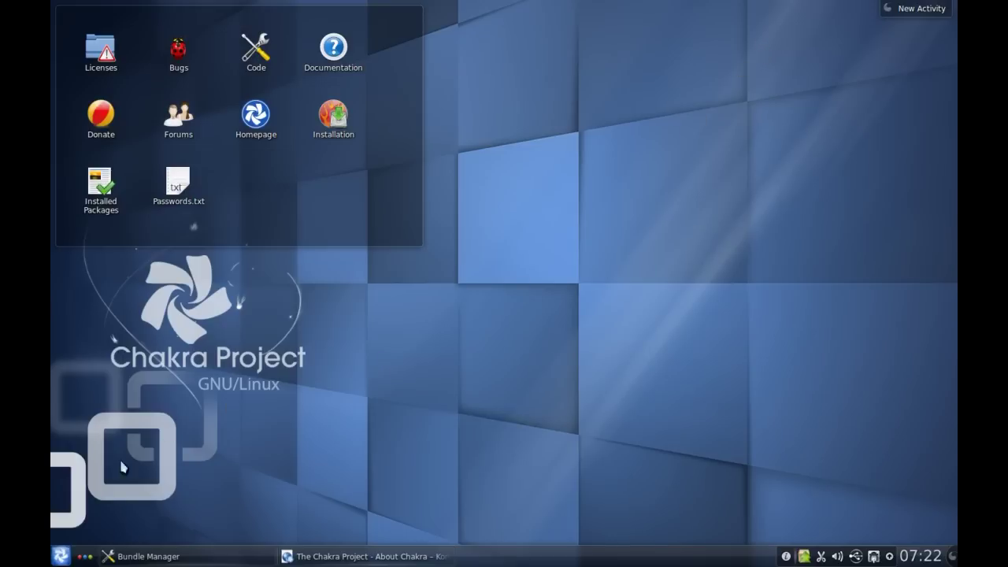
Open the Dolphin file manager, move its window toward the middle of the desktop, and look over its configuration options
click(61, 556)
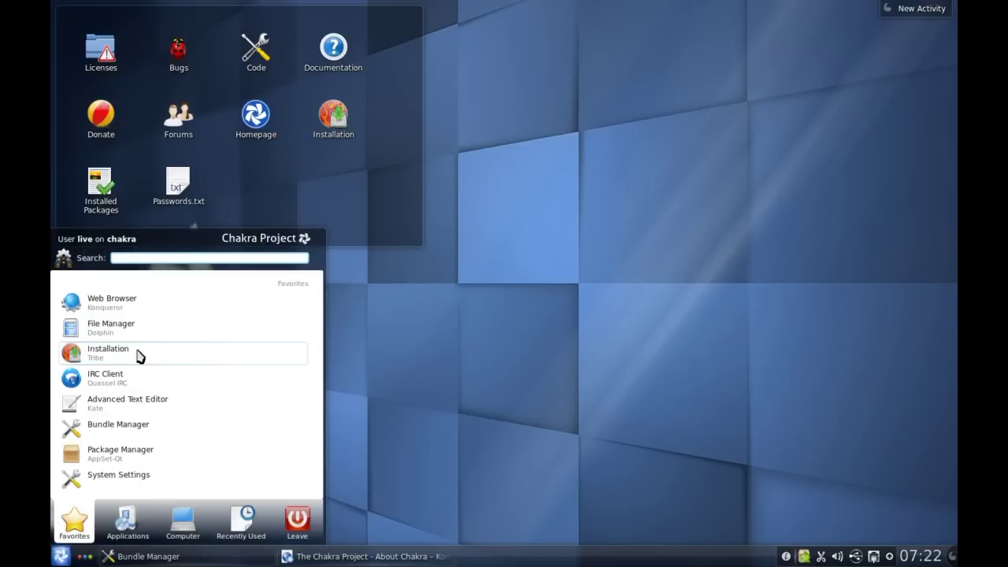
click(110, 332)
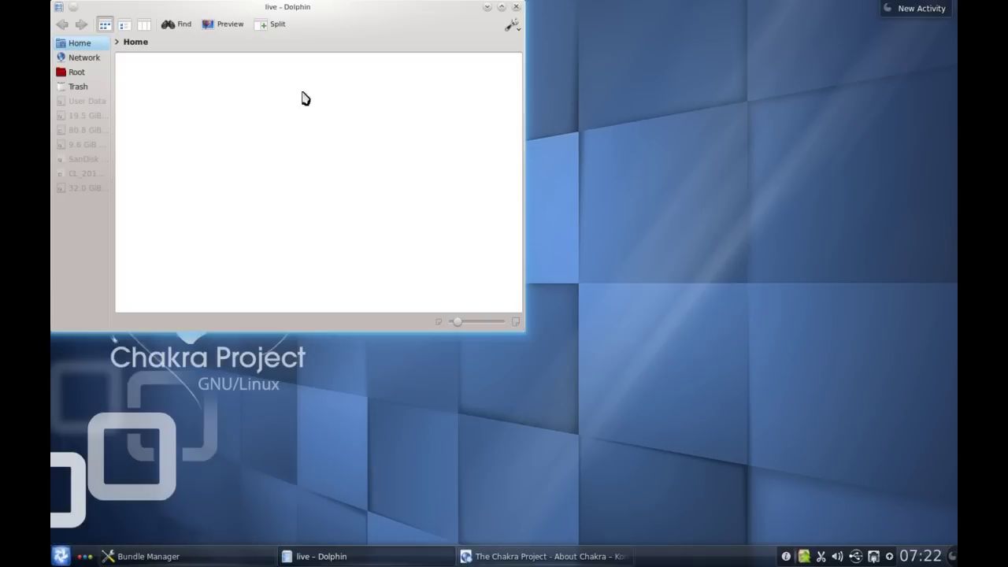
drag(410, 13, 581, 112)
click(681, 121)
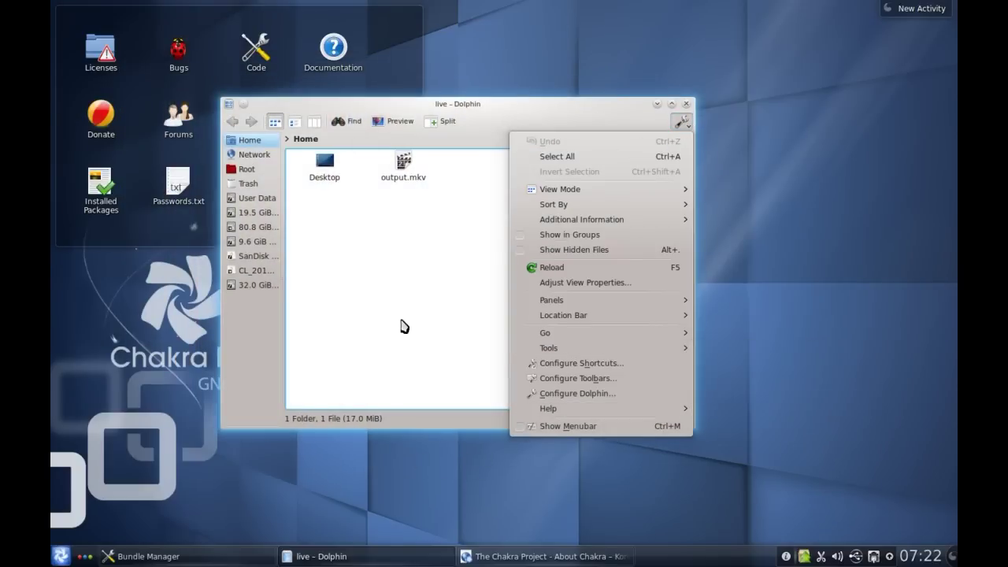
click(432, 268)
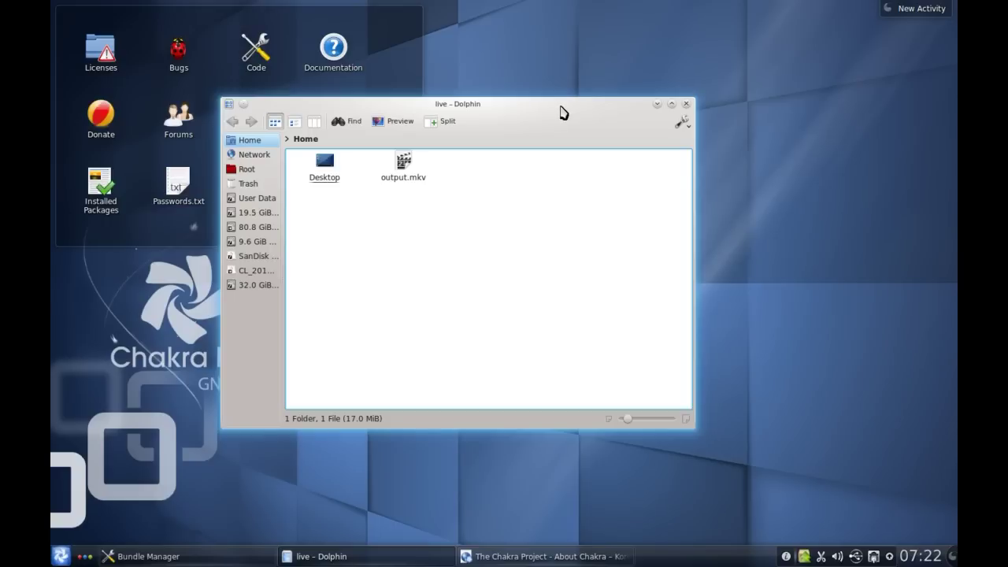
View the About KDE information from Dolphin to check the platform version, and close it
click(684, 124)
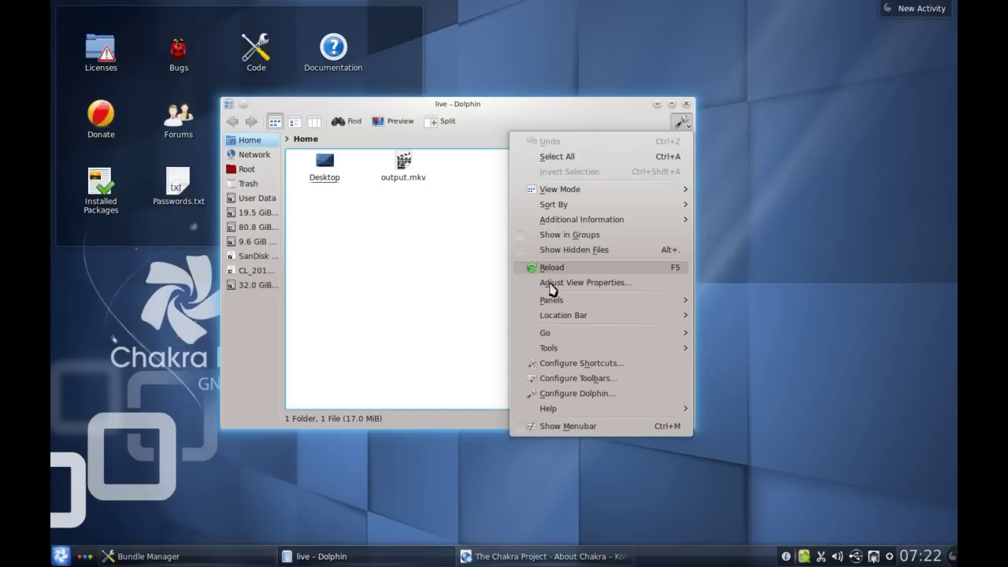
mouse_move(542, 410)
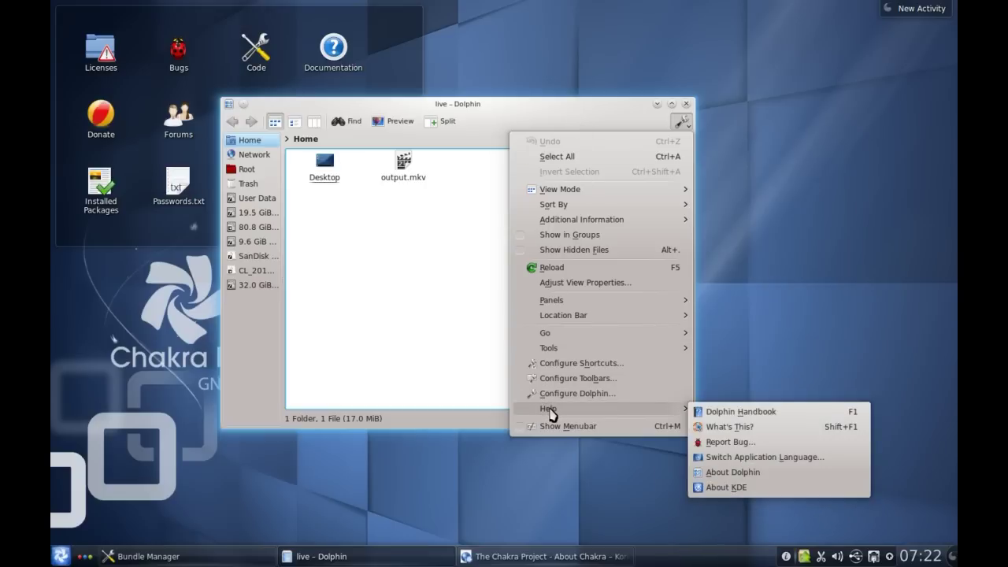
click(725, 488)
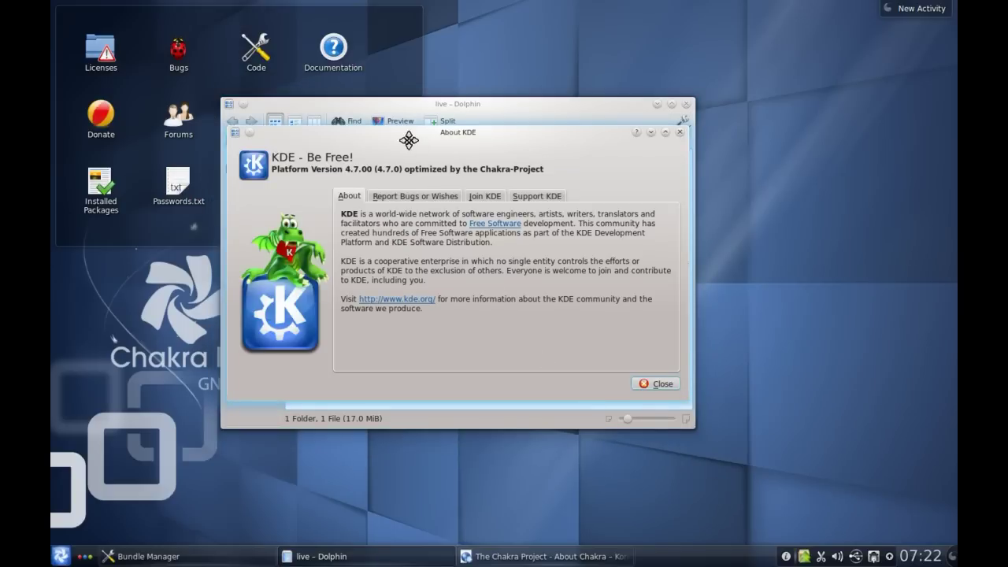
drag(405, 132, 367, 130)
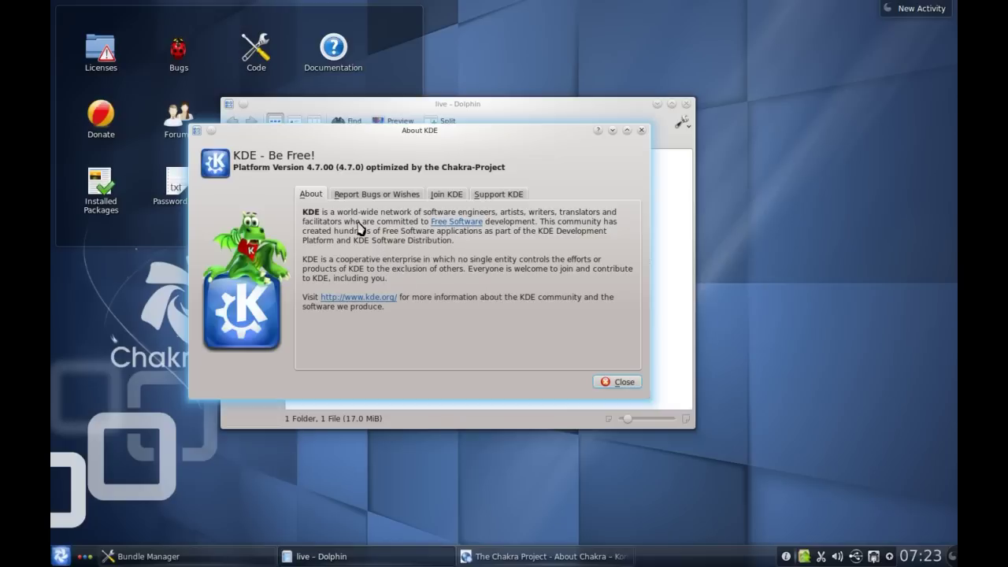
click(619, 383)
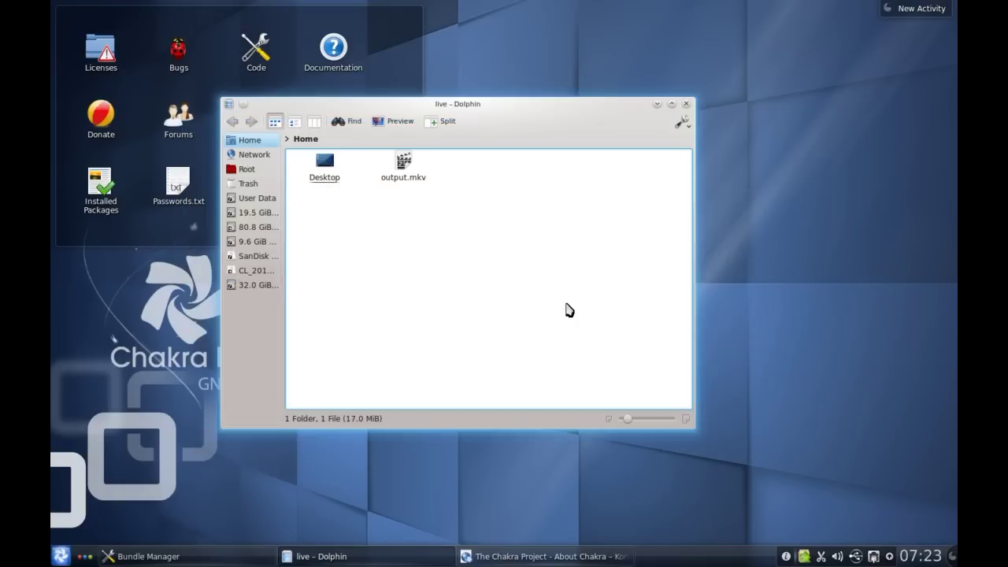
drag(445, 107, 471, 110)
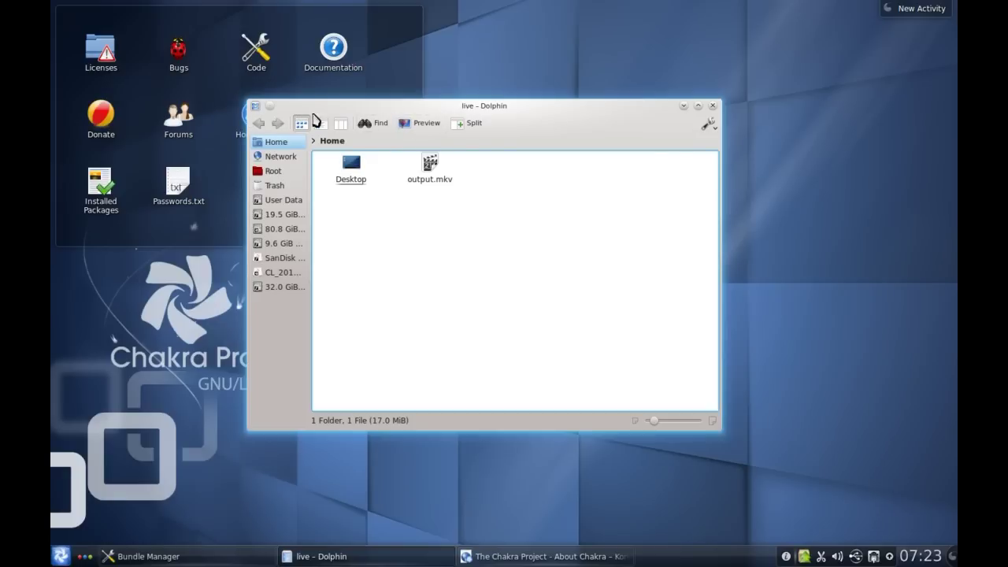
click(709, 124)
click(711, 128)
click(709, 126)
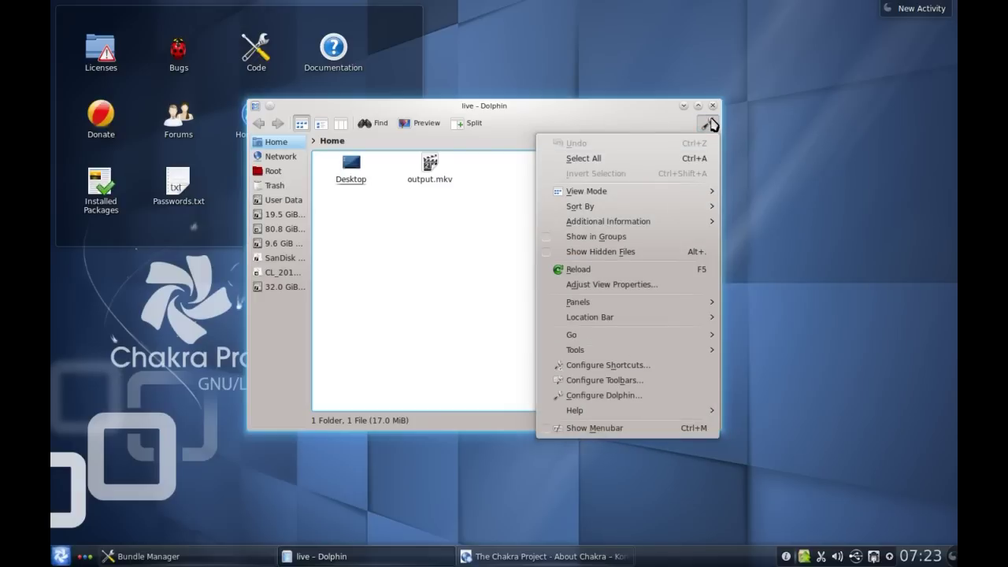
click(709, 126)
click(710, 126)
click(504, 306)
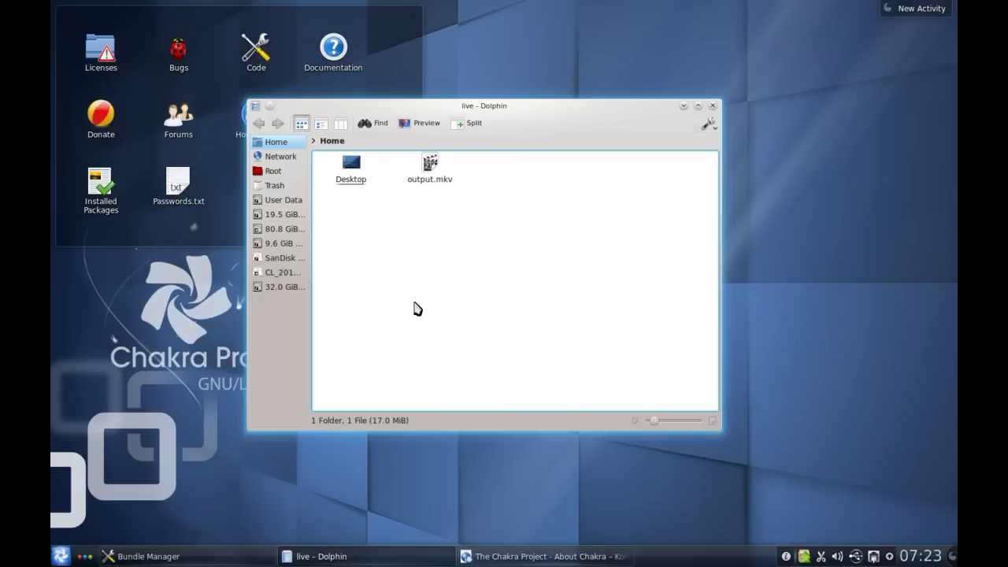
Switch to Konqueror and view the main KDE 4.7 release announcement and the Plasma Workspaces announcement
click(507, 555)
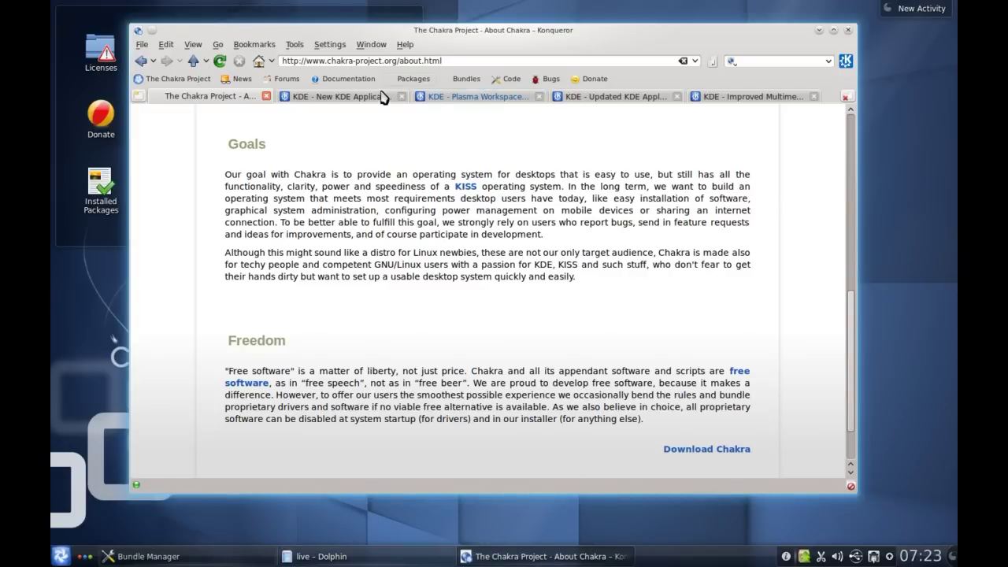
click(336, 96)
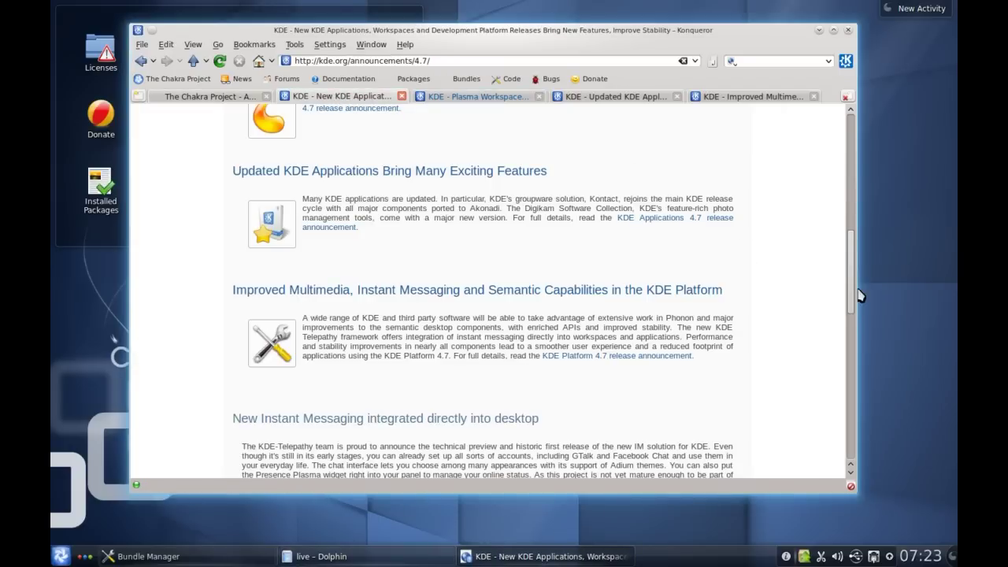
drag(852, 286, 842, 153)
click(506, 103)
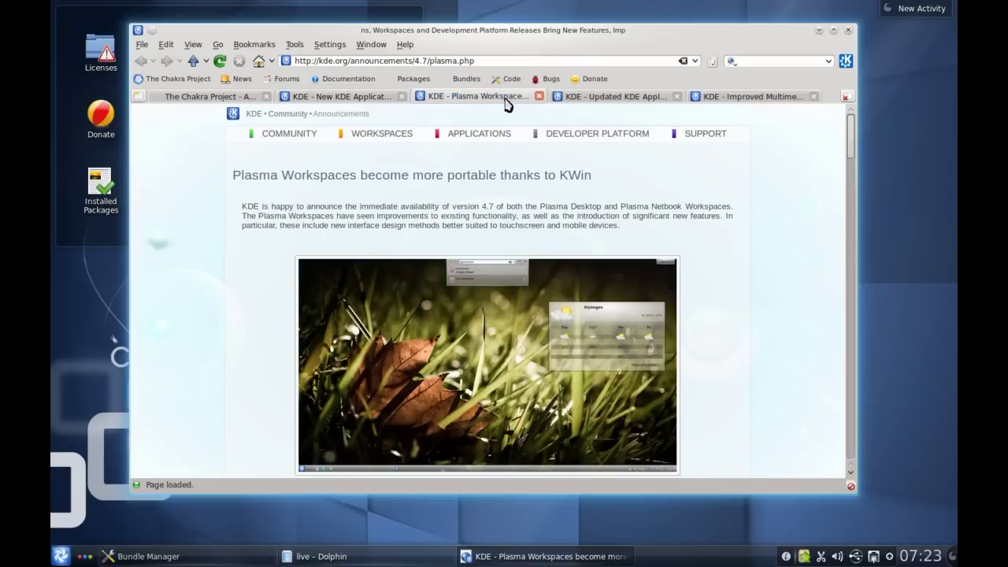
Look through the KDE 4.7 announcement about updated KDE Applications, including the Gwenview and DigiKam 2.0 sections
click(598, 96)
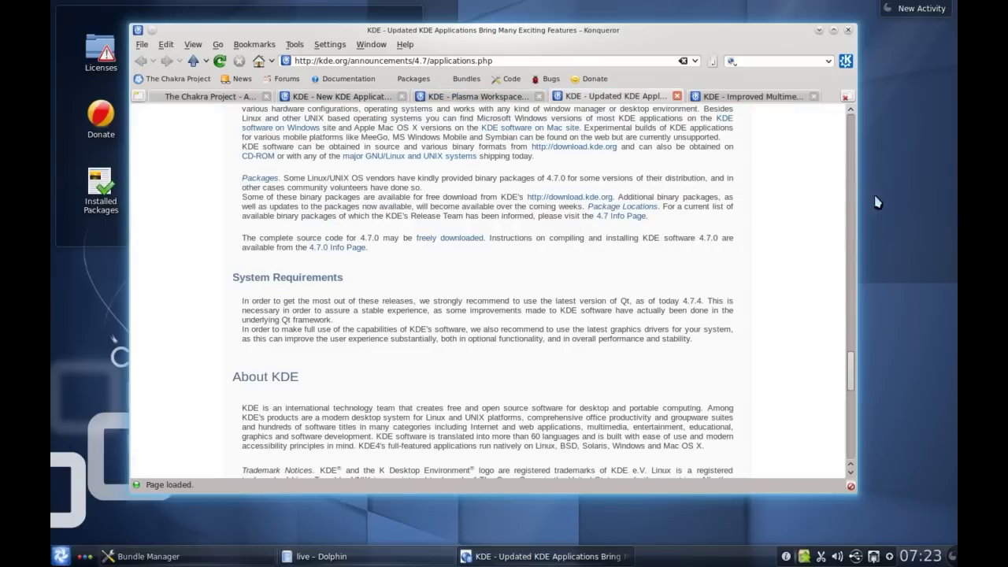
drag(853, 372, 857, 283)
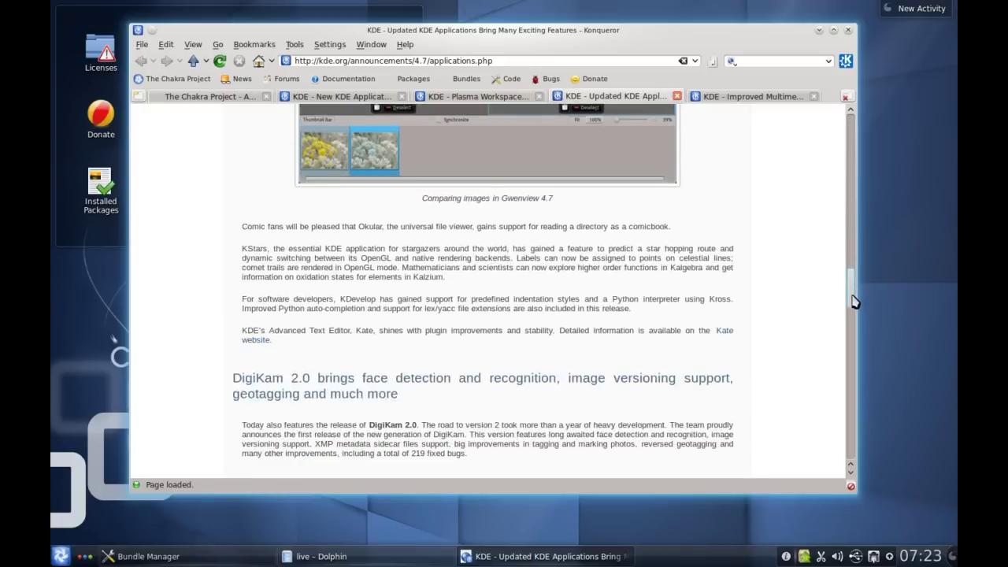
drag(855, 302, 852, 405)
Read the KDE Platform 4.7 announcement, covering KDM's GRUB2 support, KIO Proxy and the installation and system requirements sections
click(731, 95)
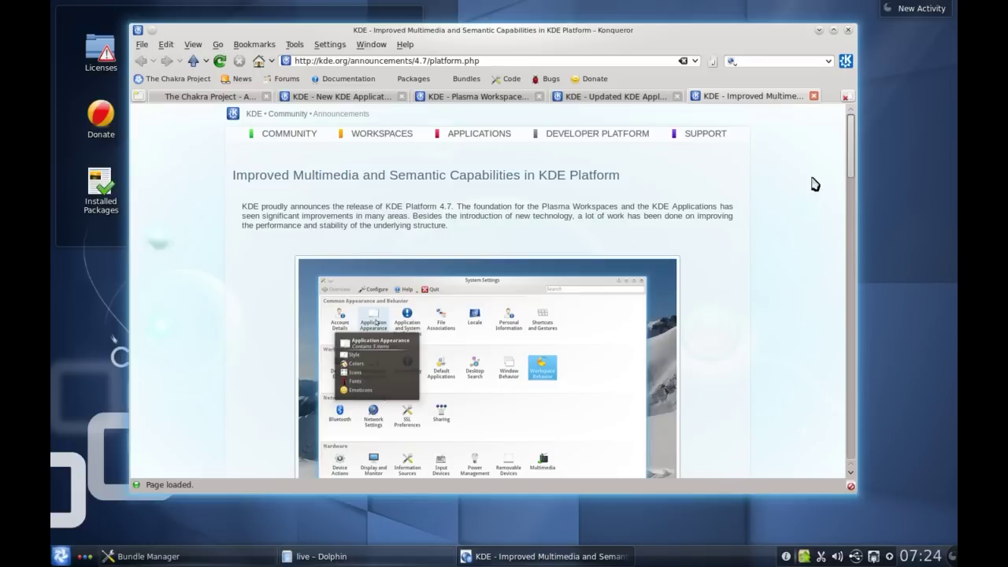
drag(858, 155, 863, 247)
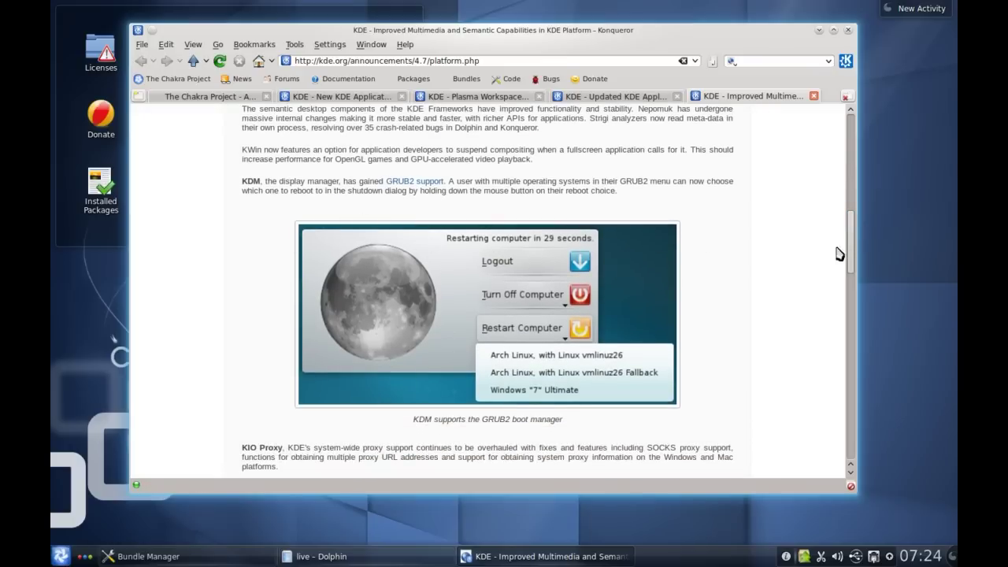
drag(853, 242, 853, 259)
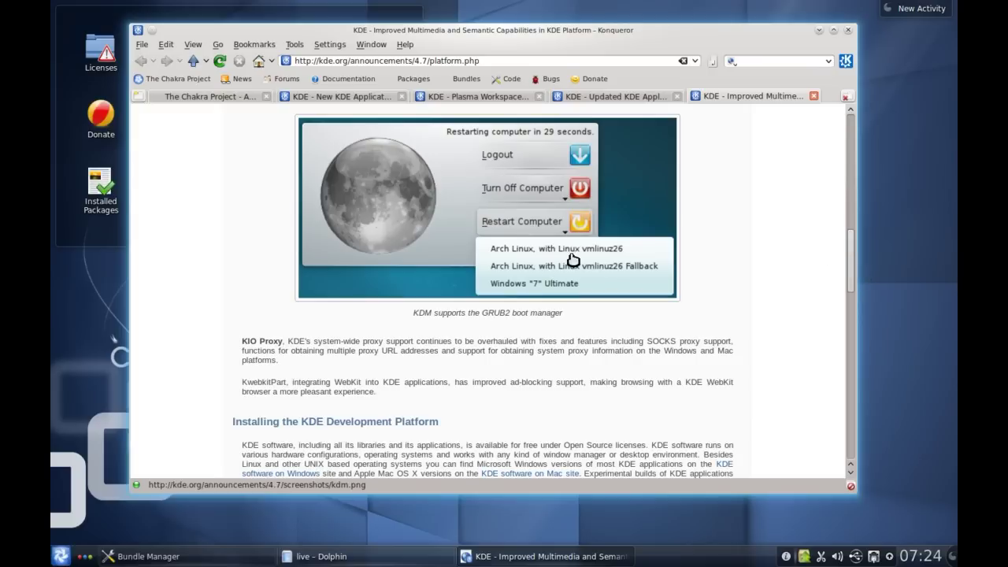
drag(852, 249, 856, 281)
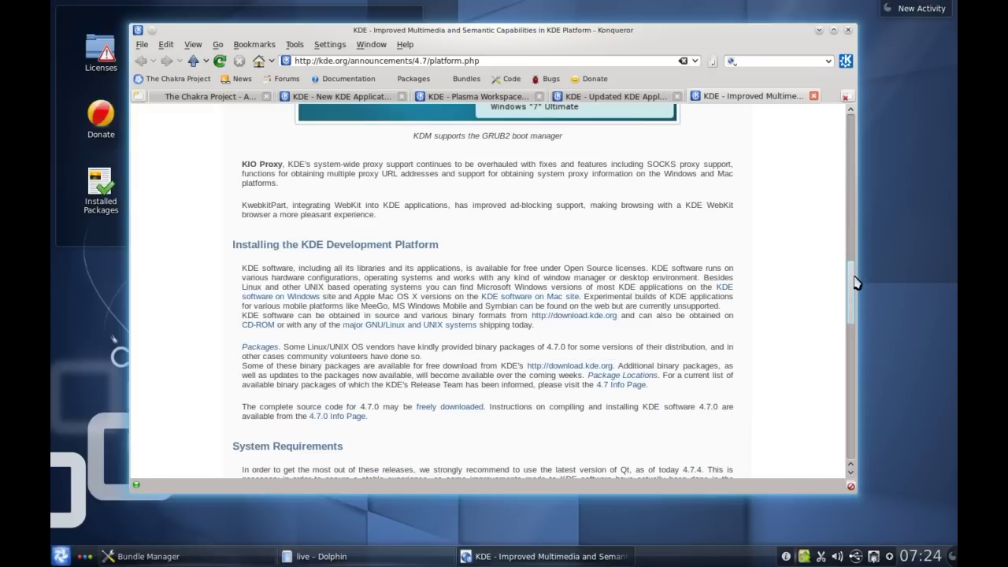
scroll(792, 234, down, 4)
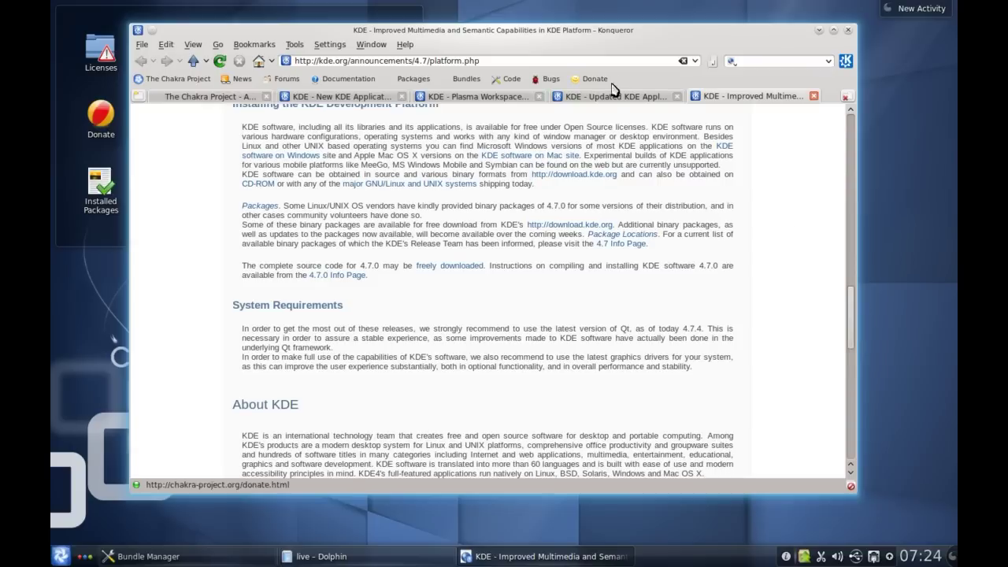
Go back through the Applications and Plasma announcement pages to the main KDE 4.7 release announcement
click(613, 97)
click(471, 98)
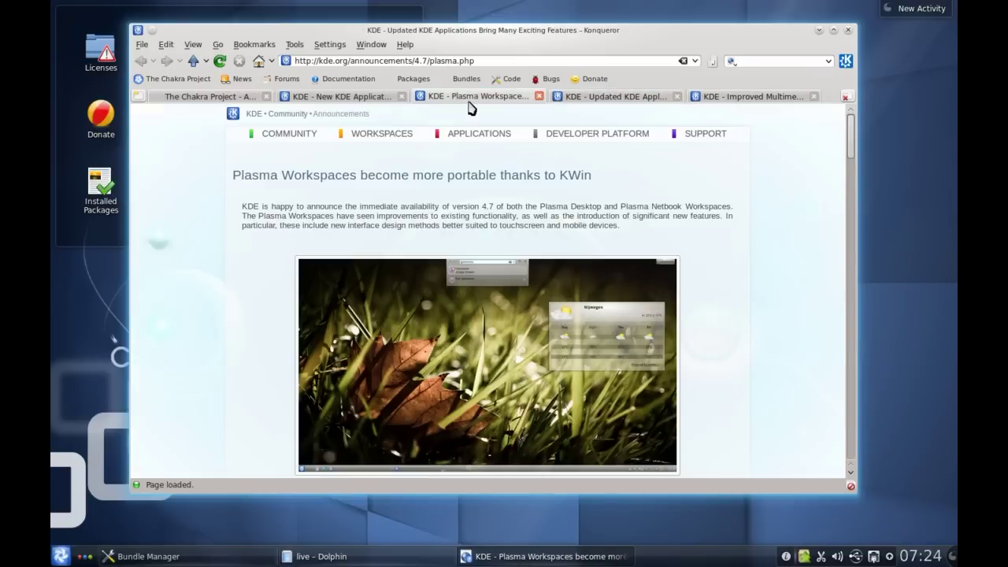
click(364, 98)
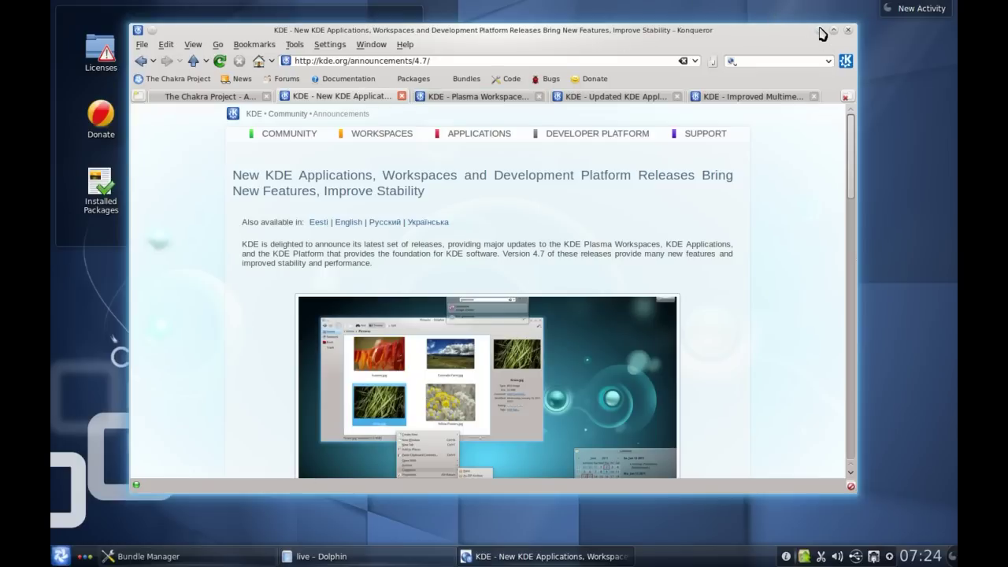
Clear the desktop by minimizing the Konqueror window and closing the Dolphin window
click(819, 30)
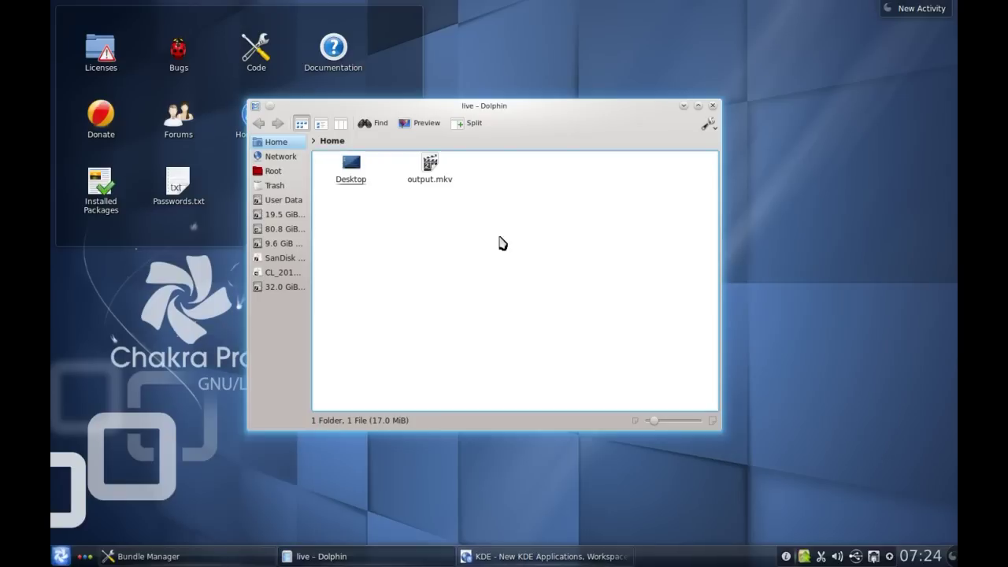
click(712, 106)
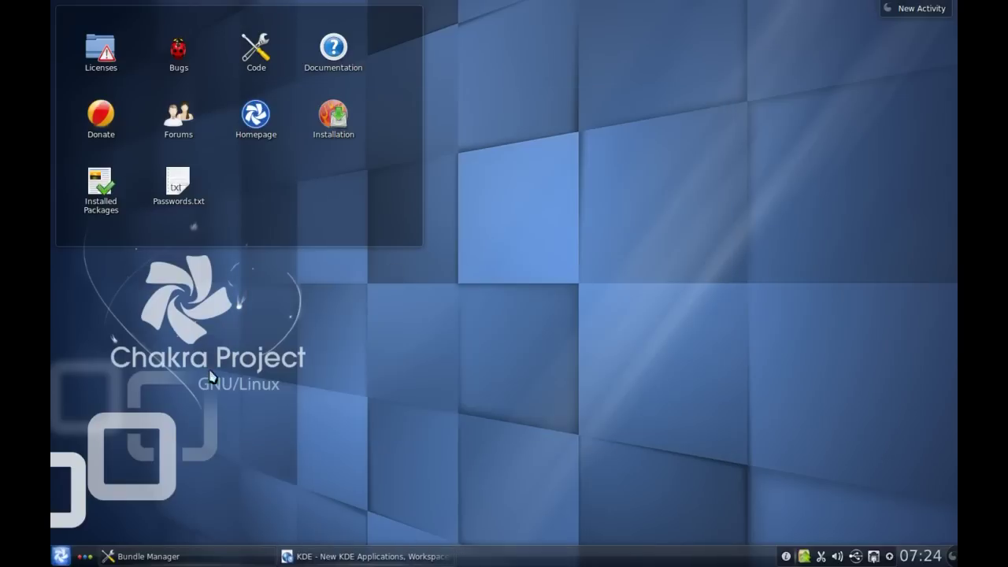
Browse the application launcher's categories and favorites, examining which Multimedia programs are installed
click(61, 556)
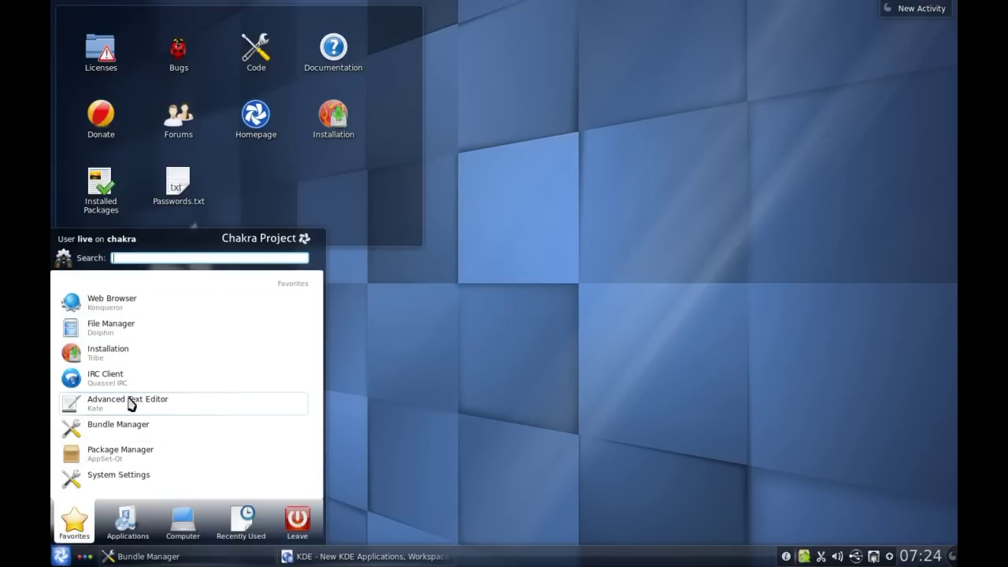
mouse_move(126, 522)
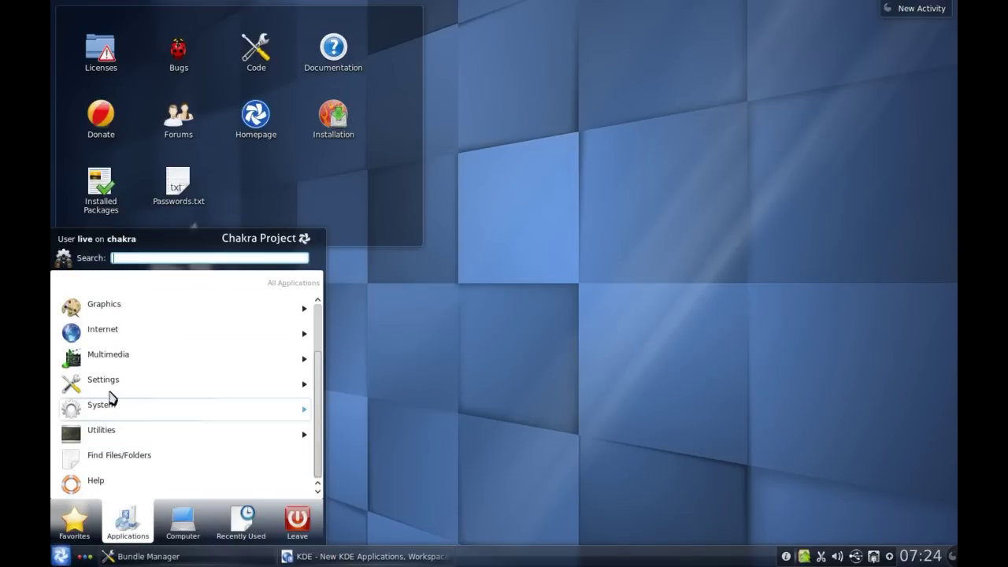
scroll(264, 370, up, 3)
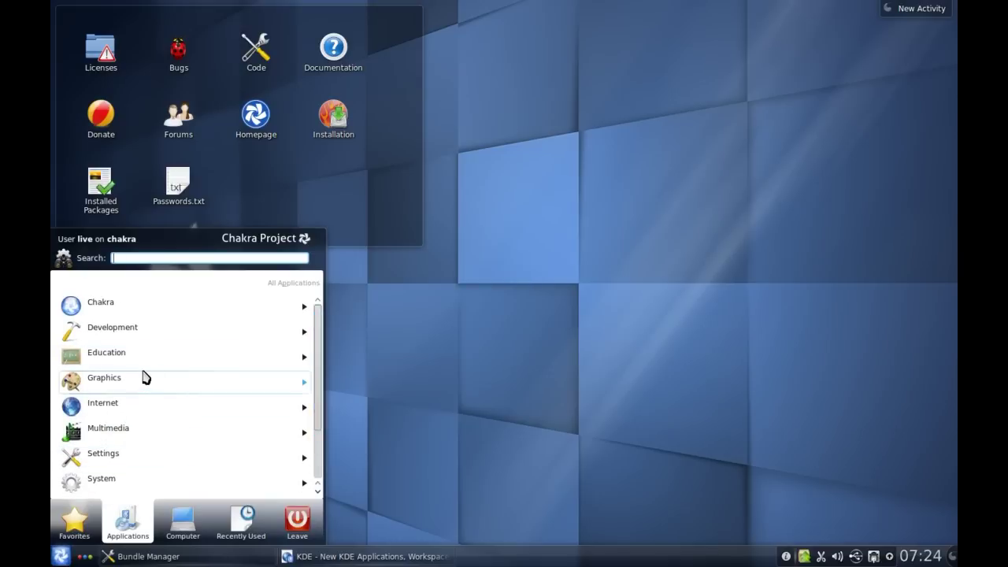
click(124, 431)
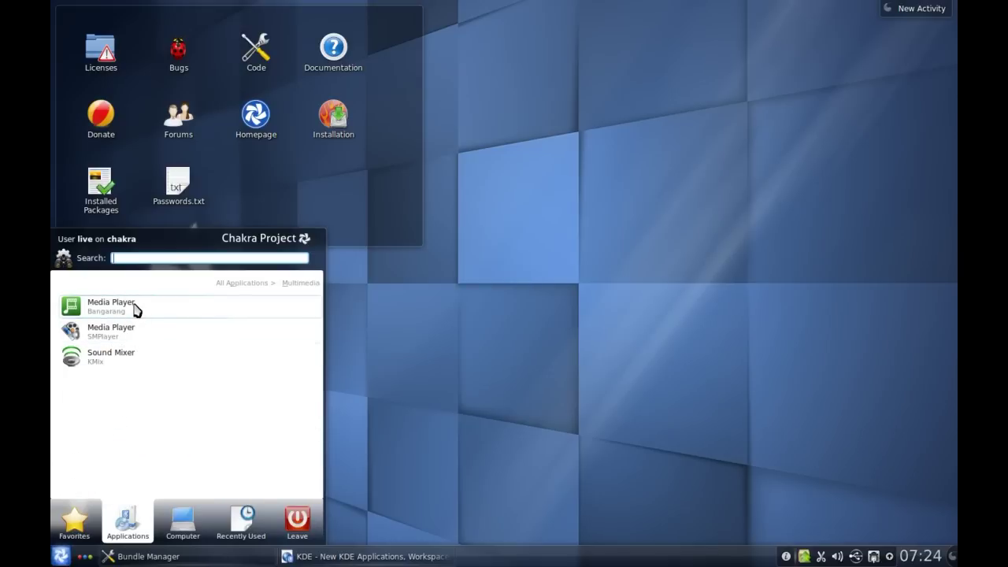
click(76, 524)
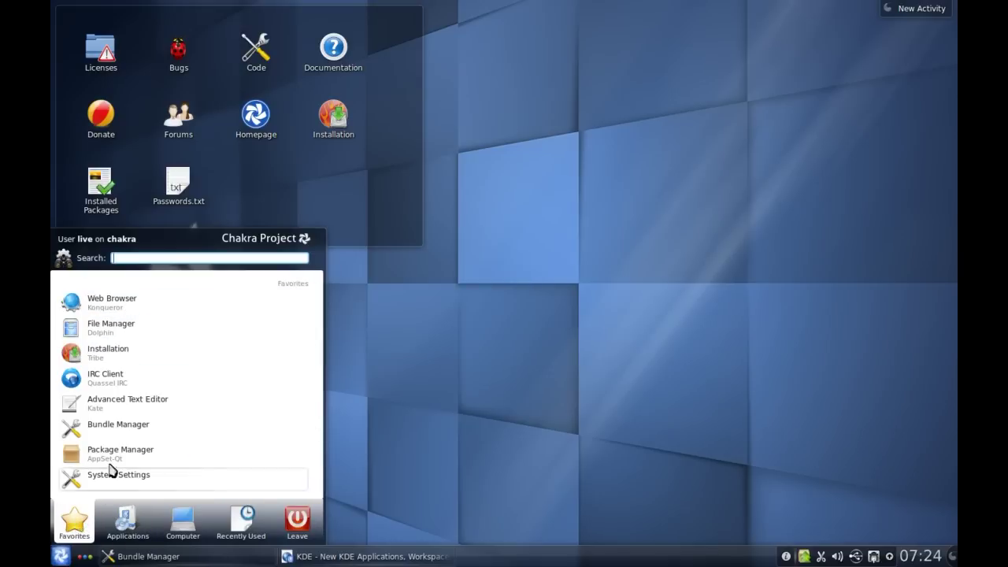
click(129, 511)
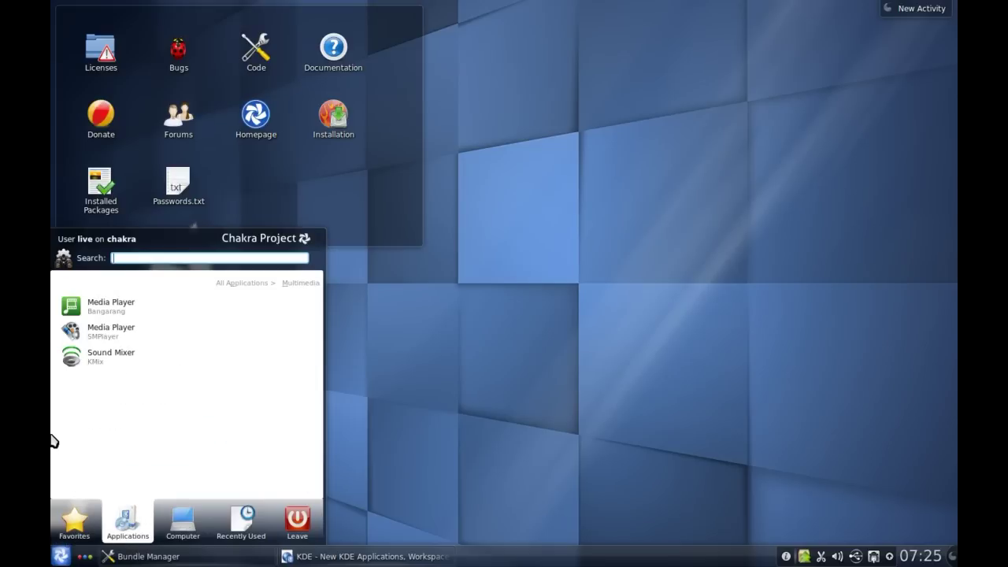
Examine the entries in the application launcher's Multimedia, Chakra and Internet categories
click(247, 284)
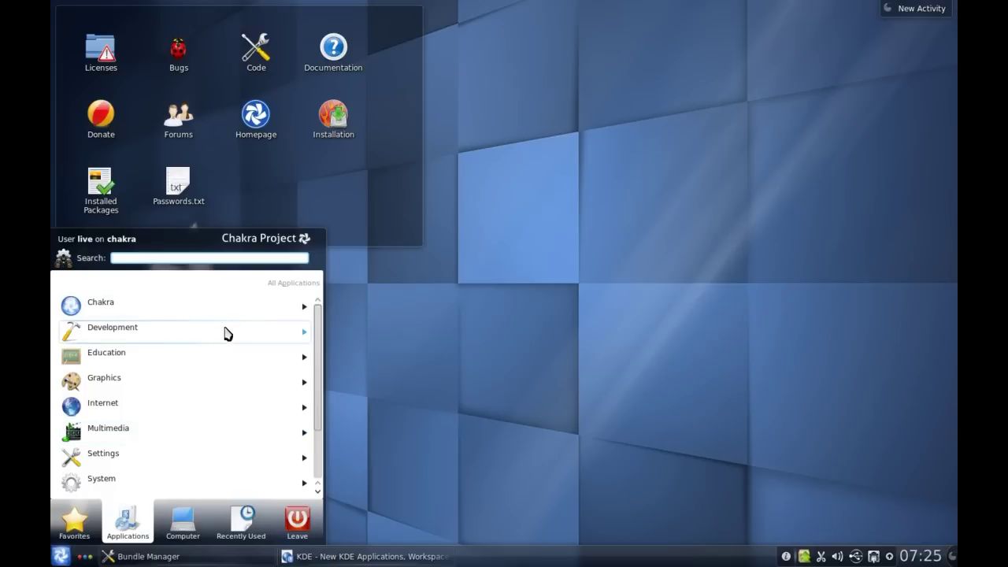
click(176, 444)
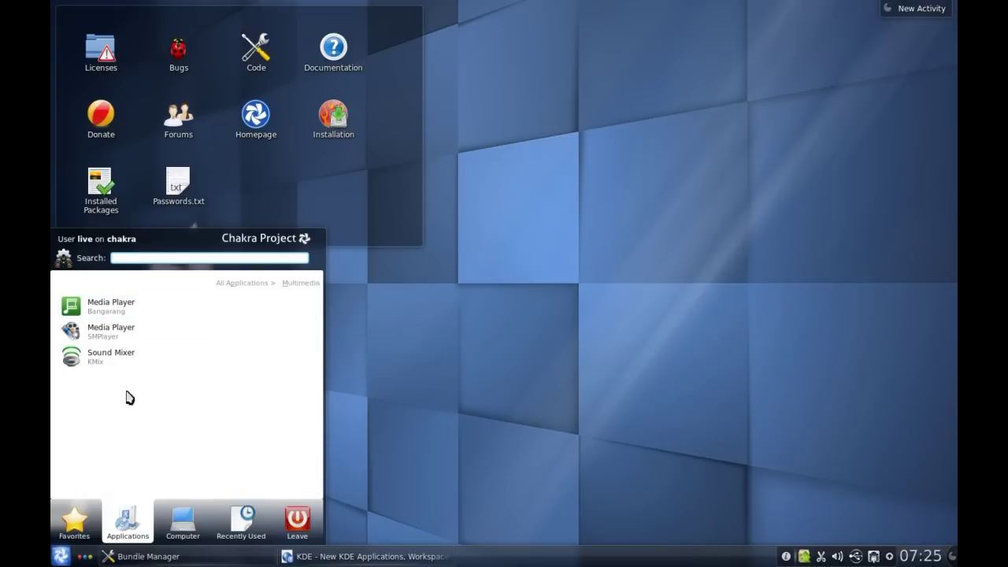
click(264, 284)
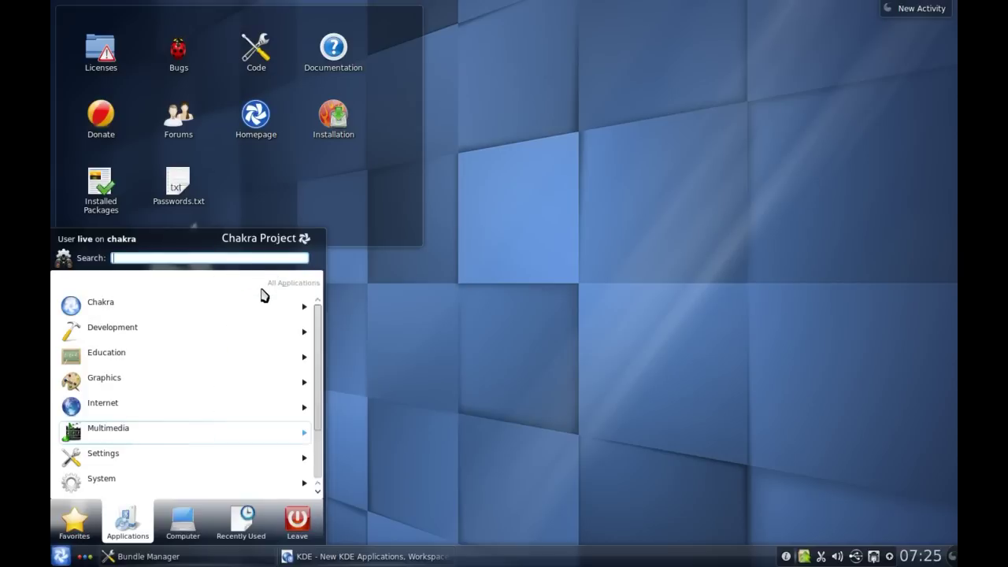
click(154, 318)
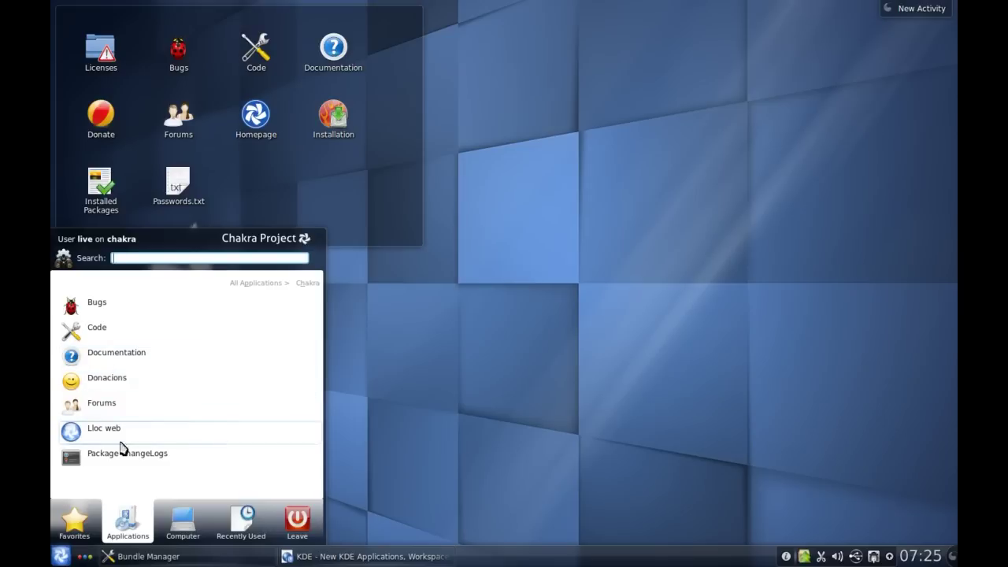
click(256, 283)
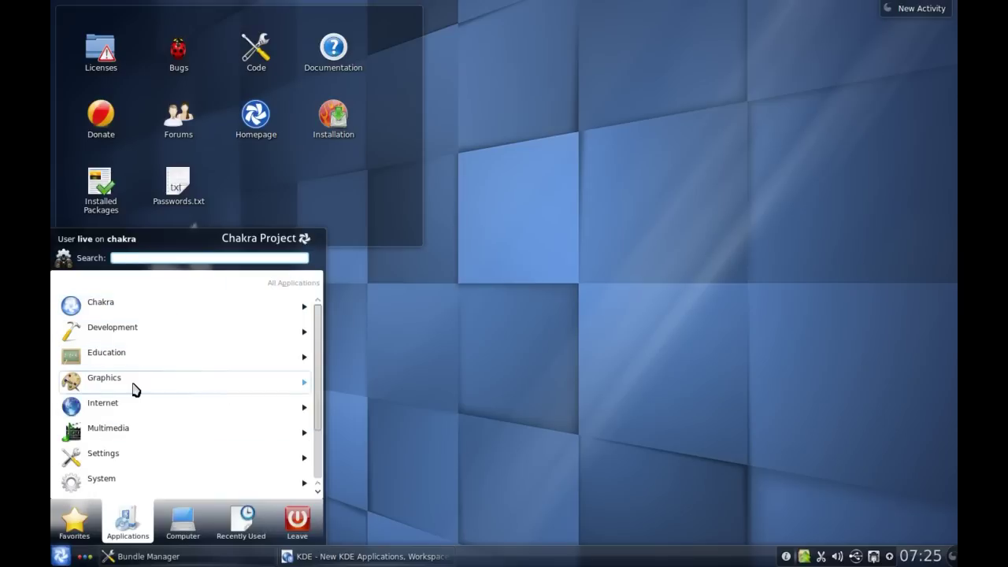
click(116, 416)
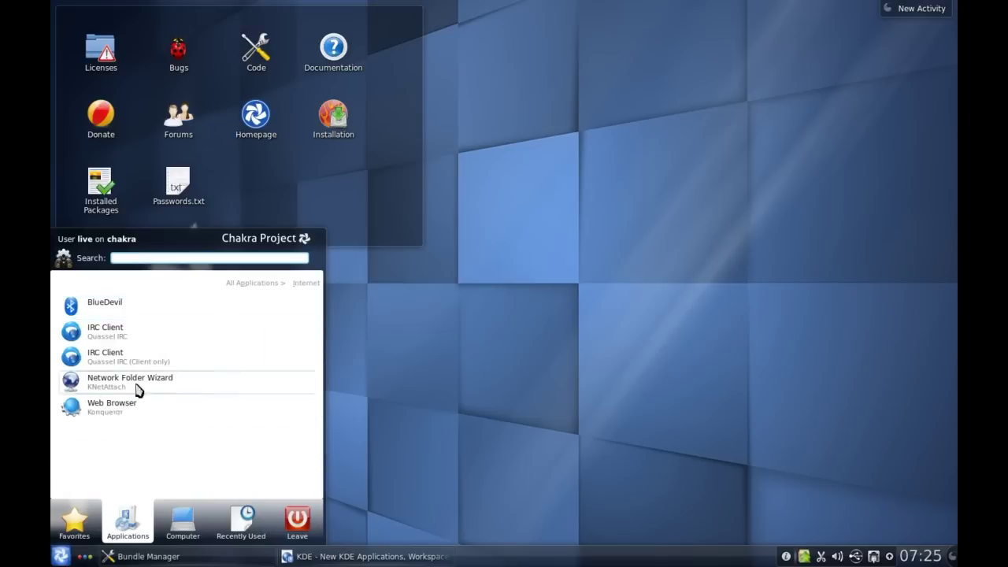
Examine which programs the launcher's Development and Graphics categories contain
click(256, 290)
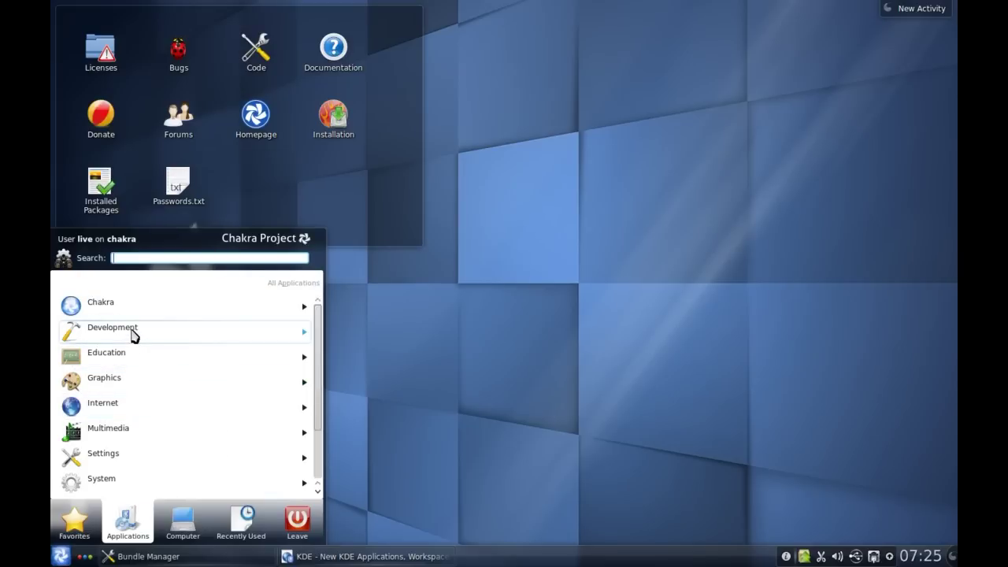
click(132, 335)
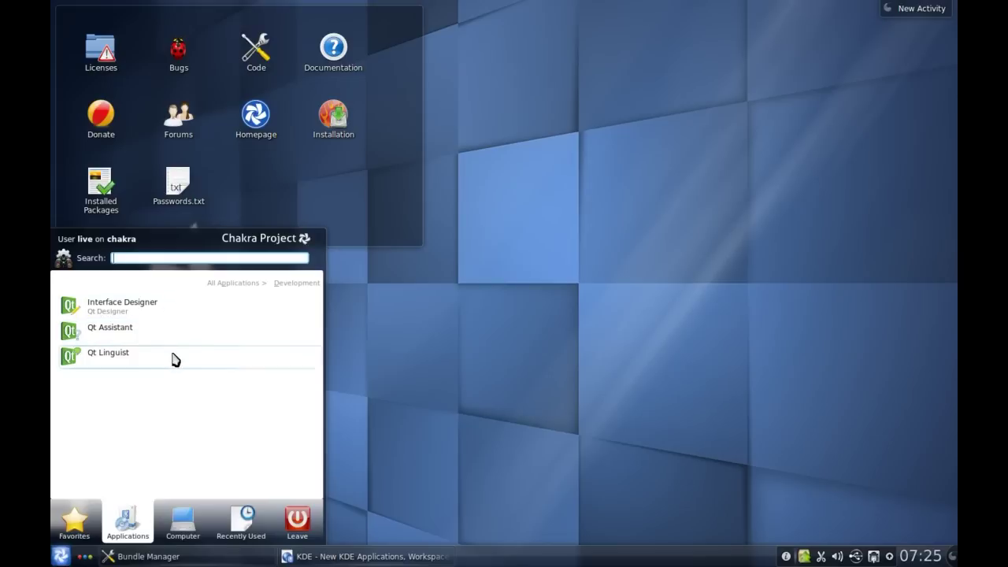
click(237, 285)
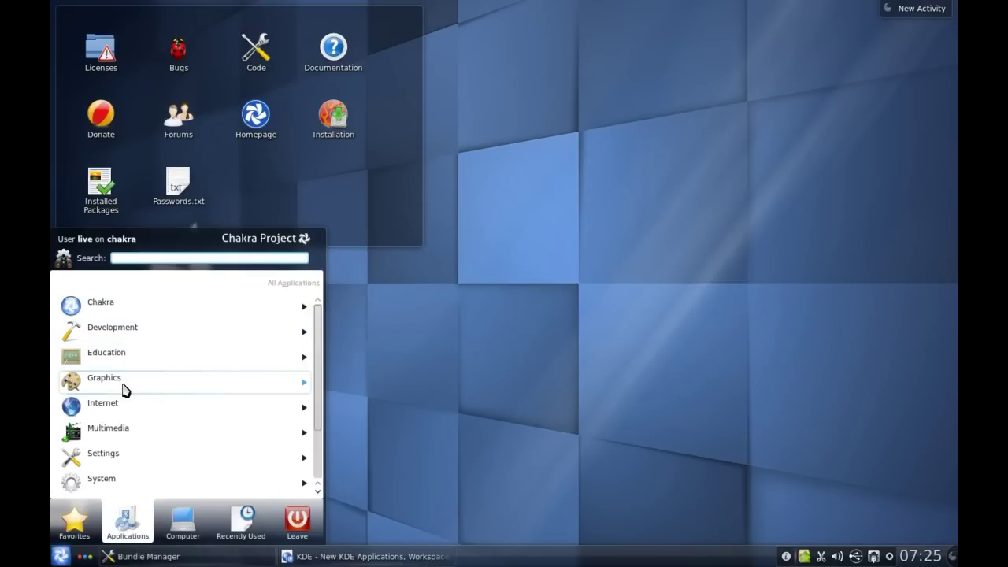
click(124, 390)
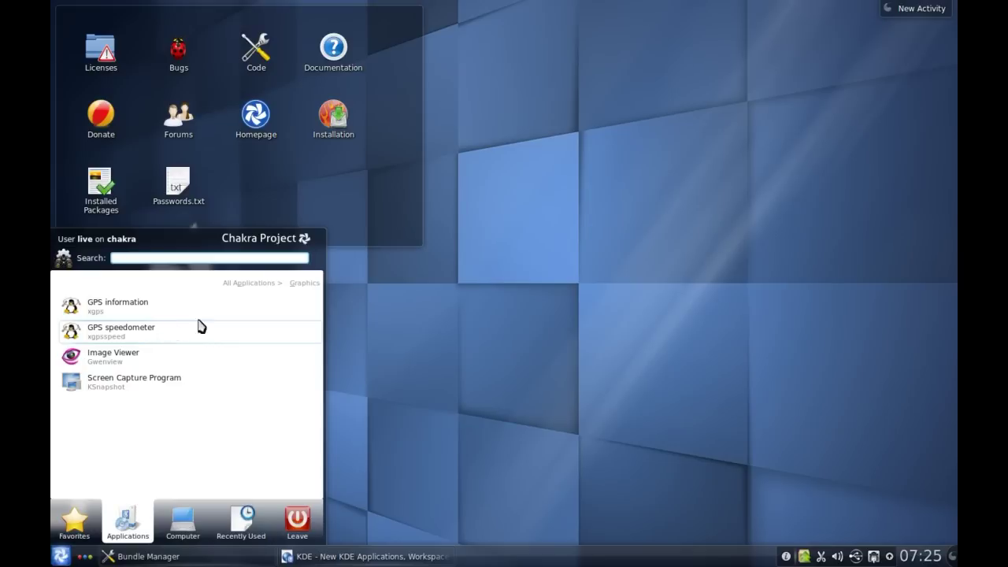
Examine the launcher's Settings category and the full System category, and close the launcher
click(252, 284)
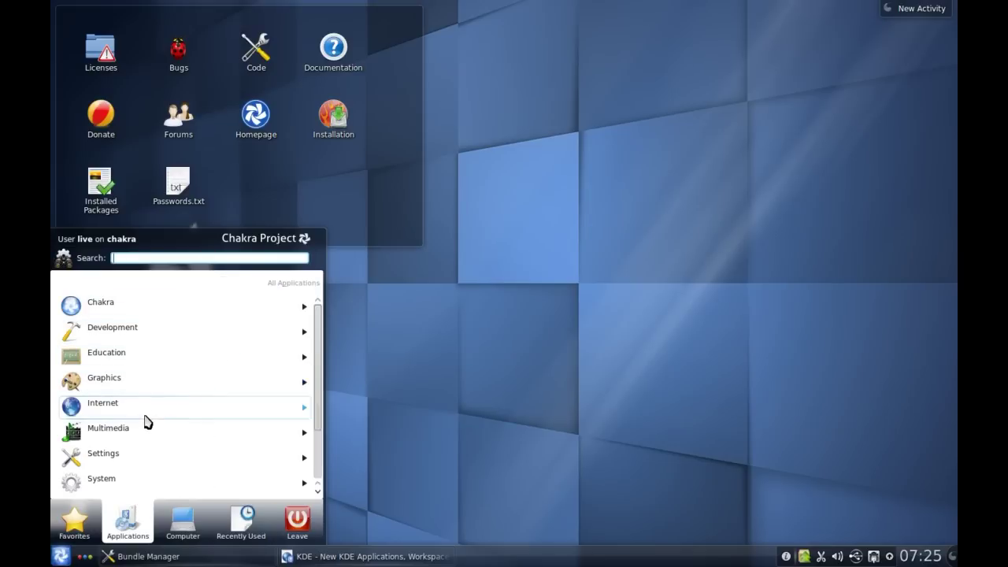
click(91, 464)
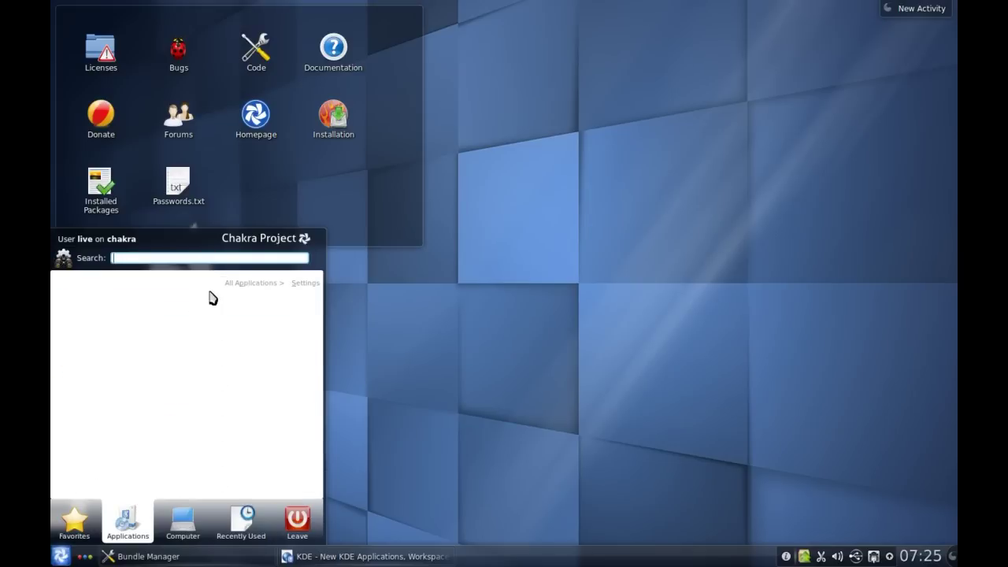
click(254, 283)
click(131, 479)
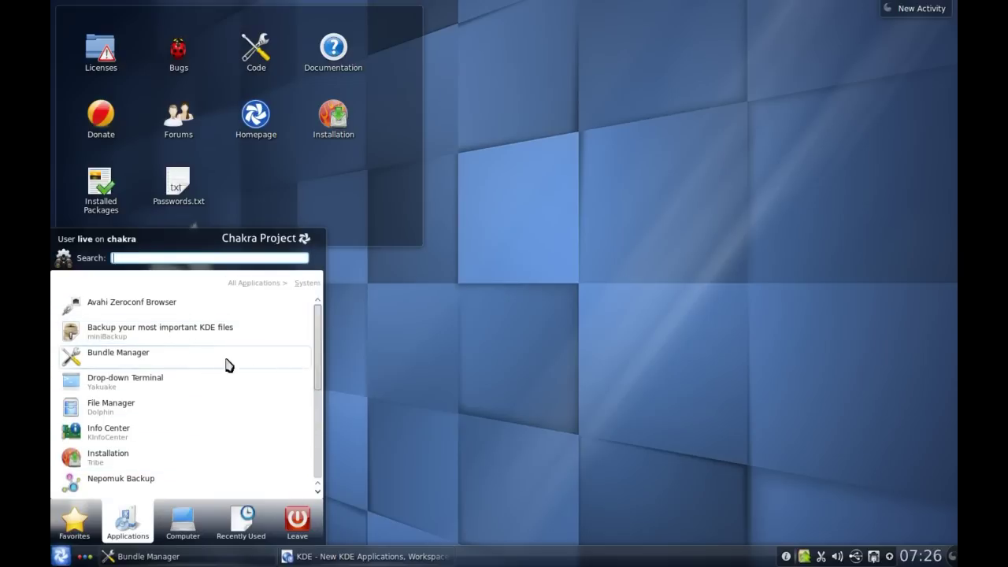
drag(319, 342, 320, 438)
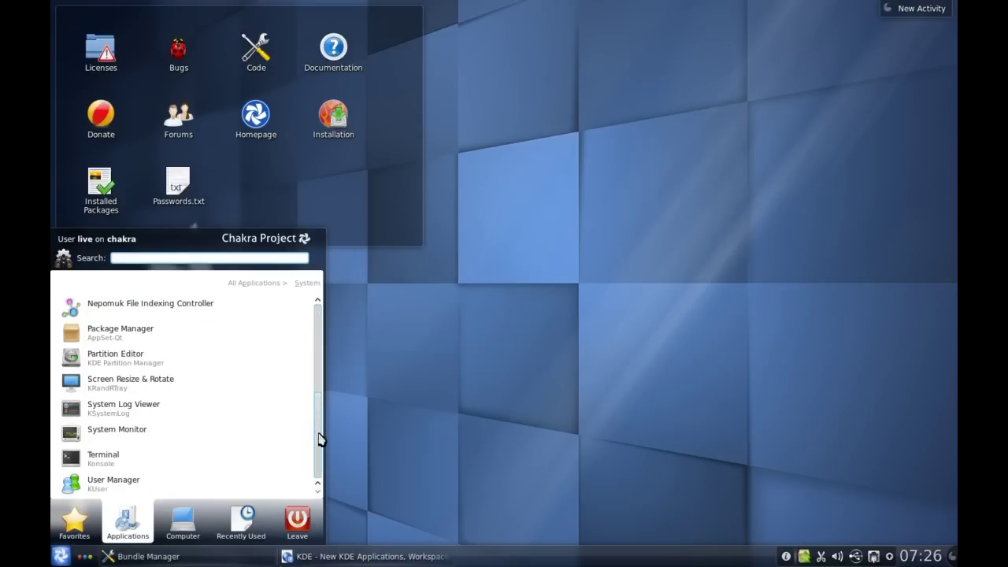
click(398, 419)
Bring up the Bundle Manager and AppSet-Qt package manager windows, and skim the start of the AppSet-Qt package list
click(107, 556)
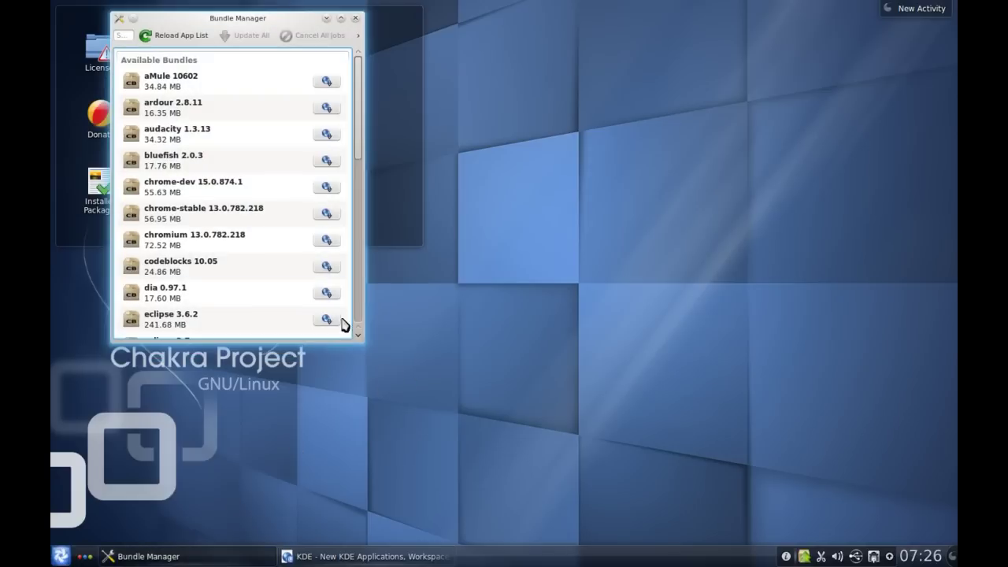
click(805, 557)
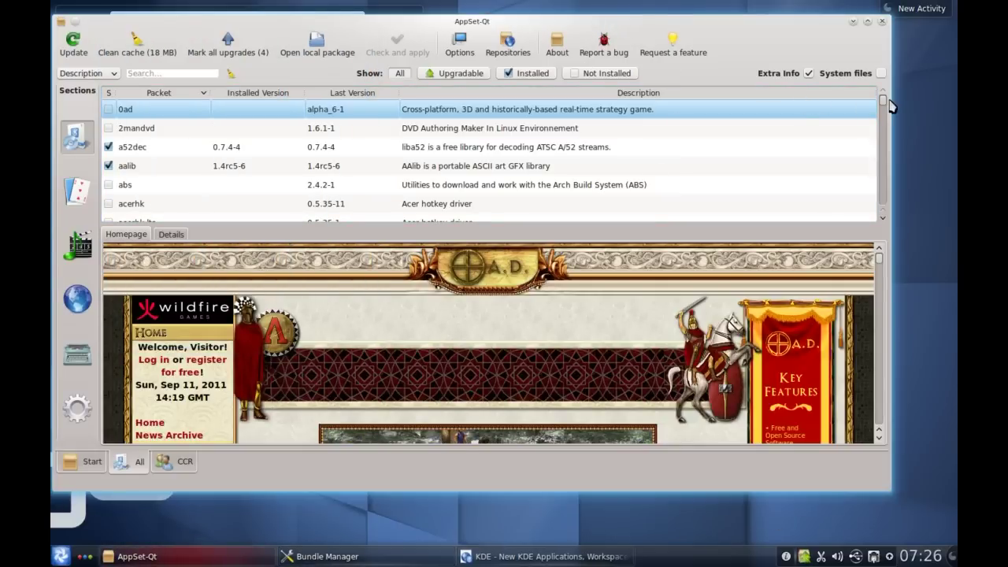
drag(882, 103, 882, 95)
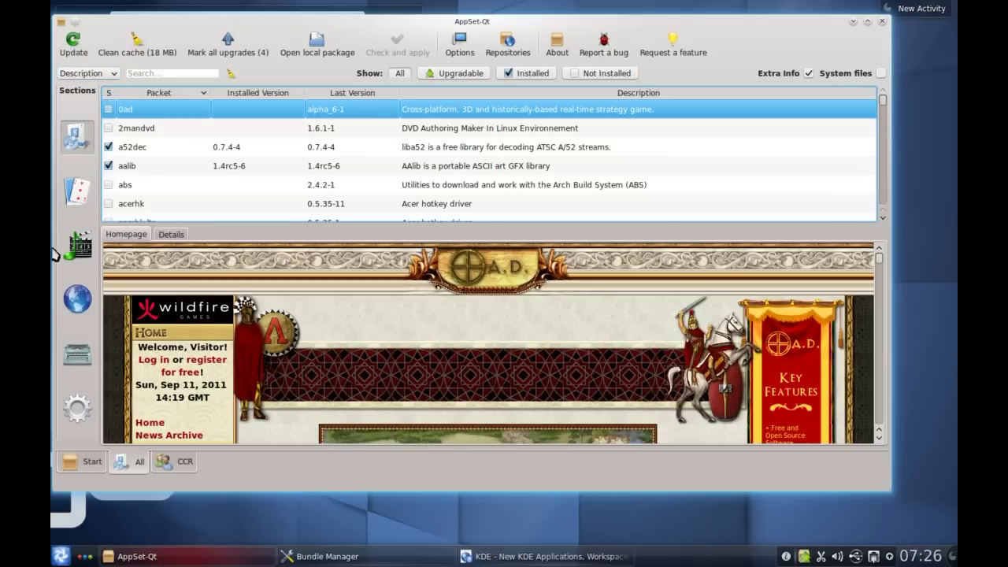
click(885, 112)
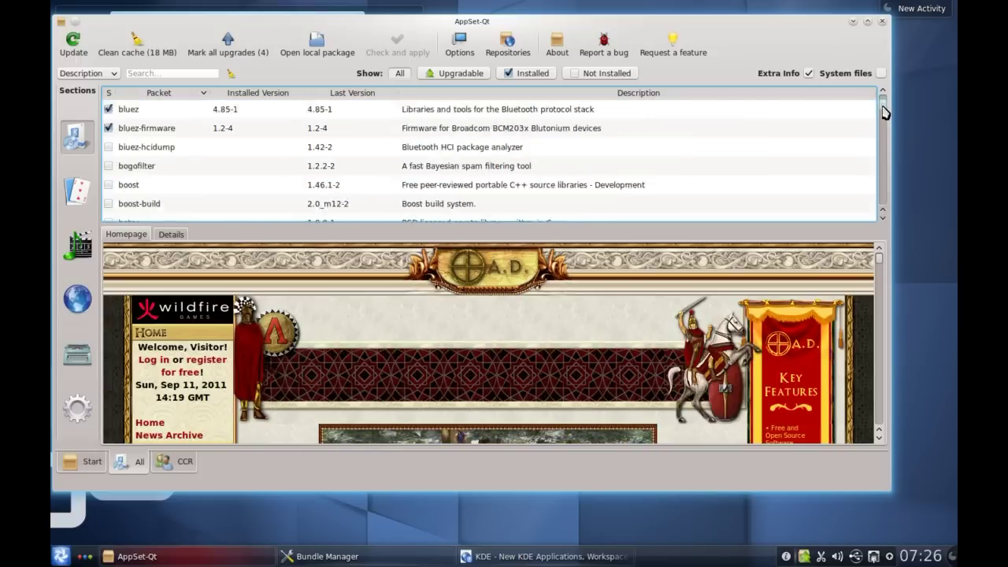
drag(885, 111, 883, 90)
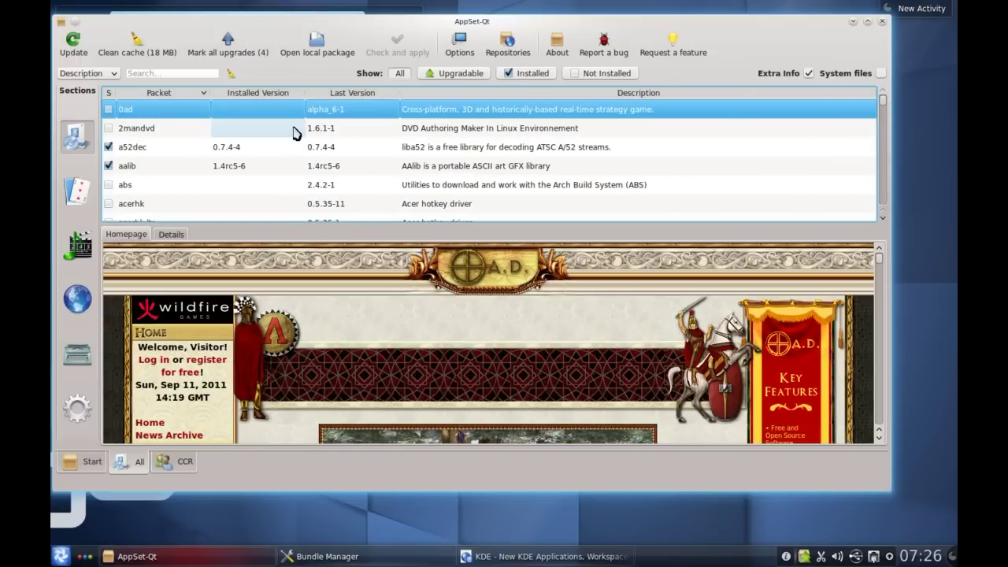
Select the 2mandvd package and examine its homepage, skimming the neighbouring packages in the list
click(193, 129)
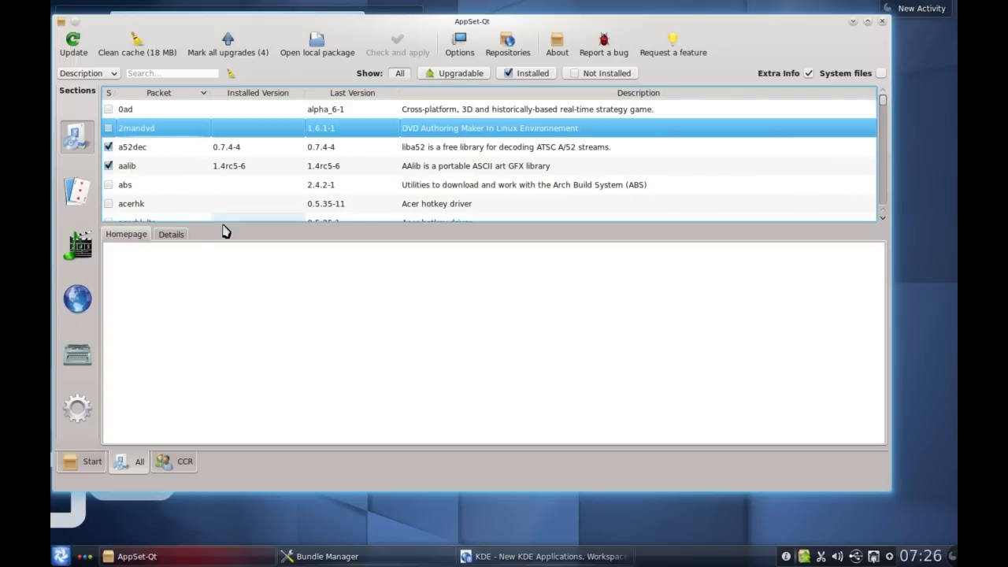
click(175, 237)
click(120, 238)
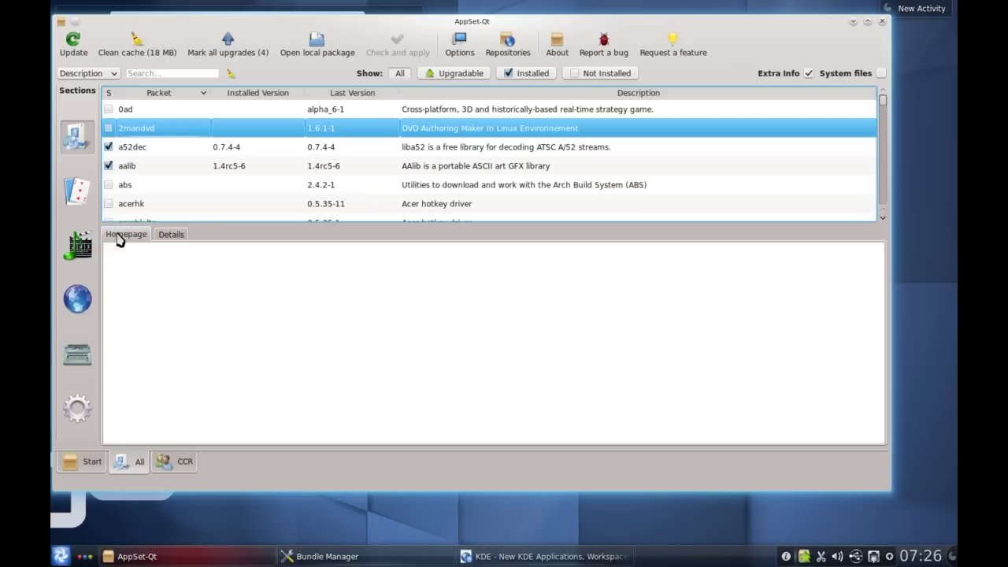
scroll(457, 196, down, 2)
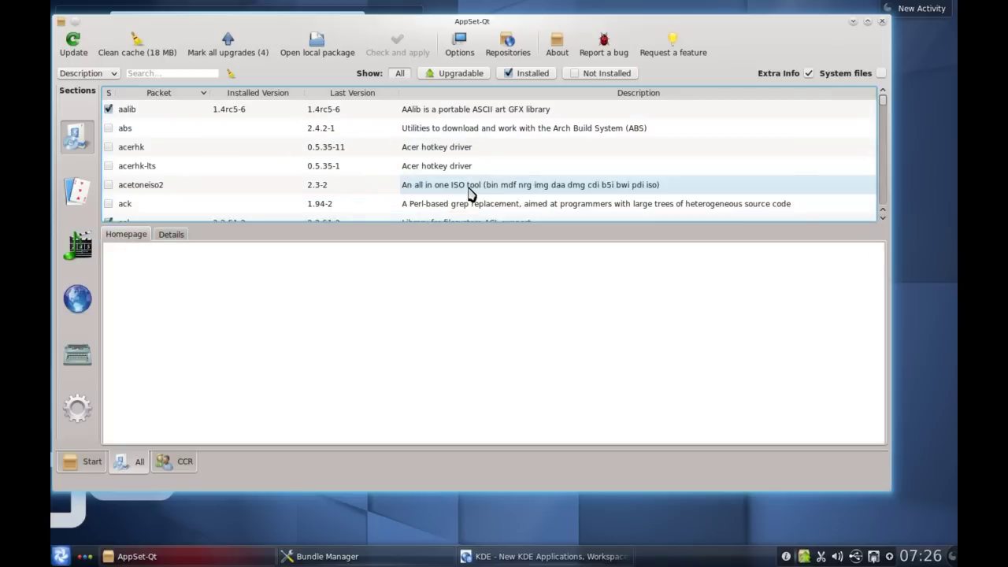
scroll(473, 194, down, 3)
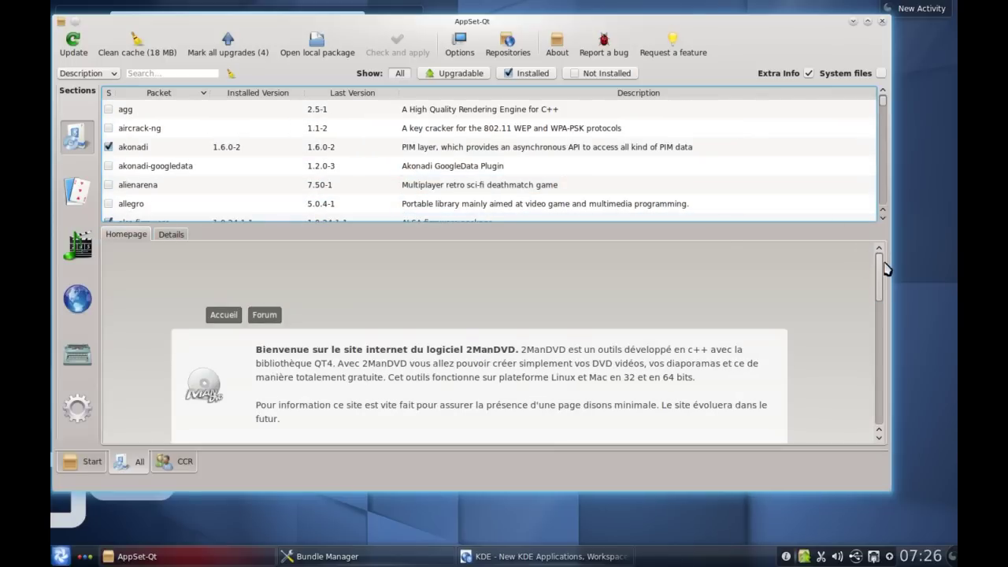
scroll(887, 108, up, 5)
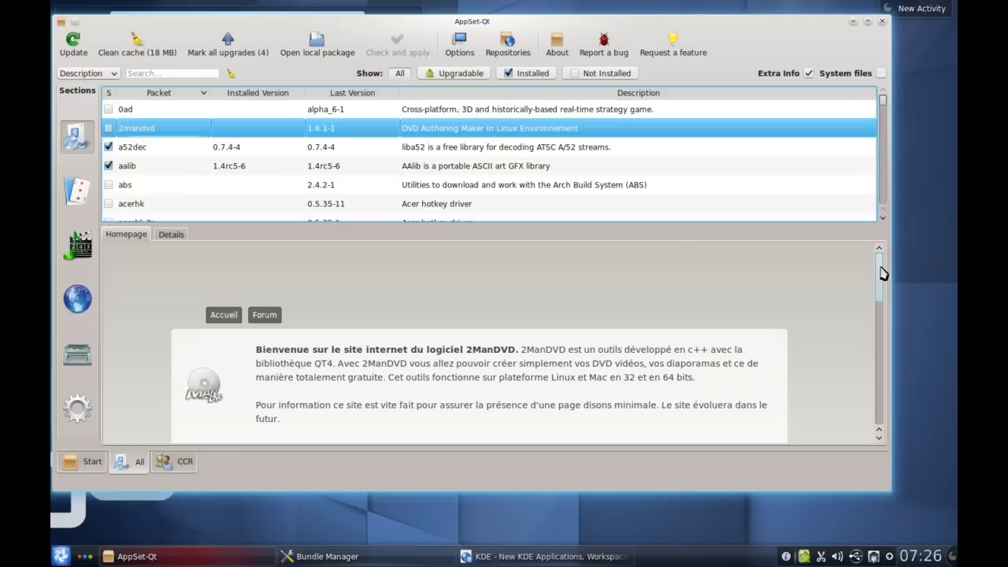
drag(882, 272, 881, 252)
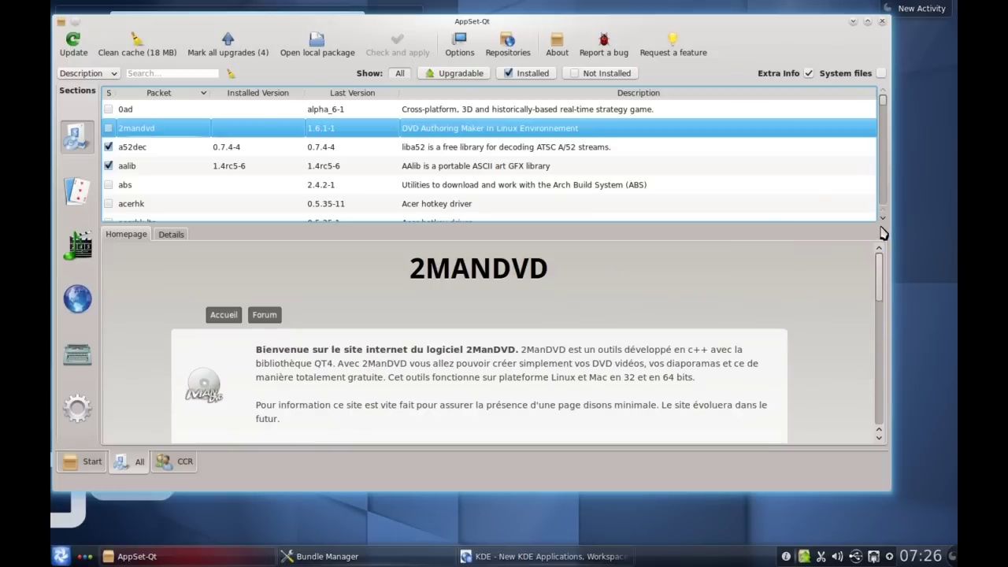
scroll(181, 178, down, 2)
scroll(162, 181, up, 2)
Select the 0ad package and look through its embedded homepage
key(Up)
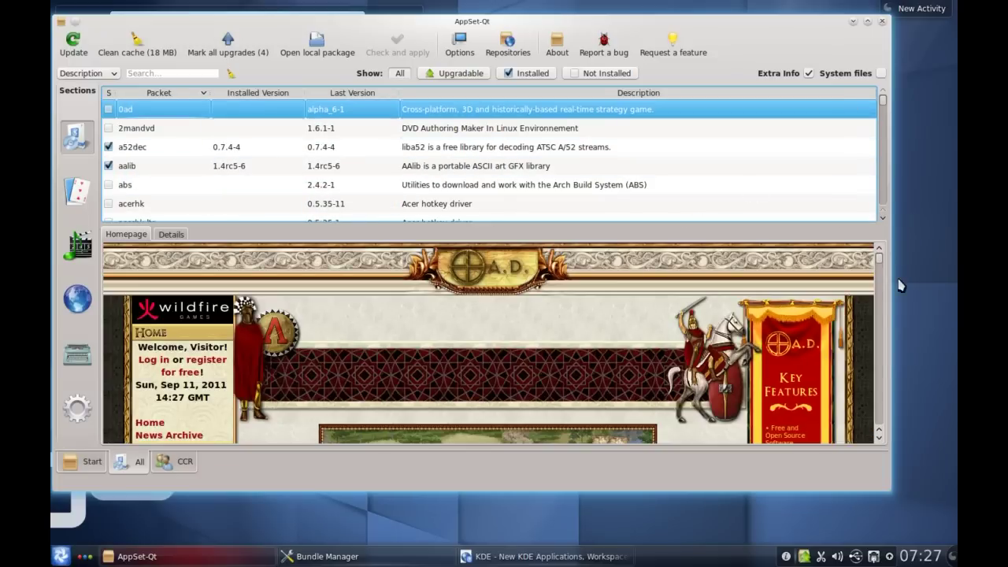
scroll(882, 266, down, 8)
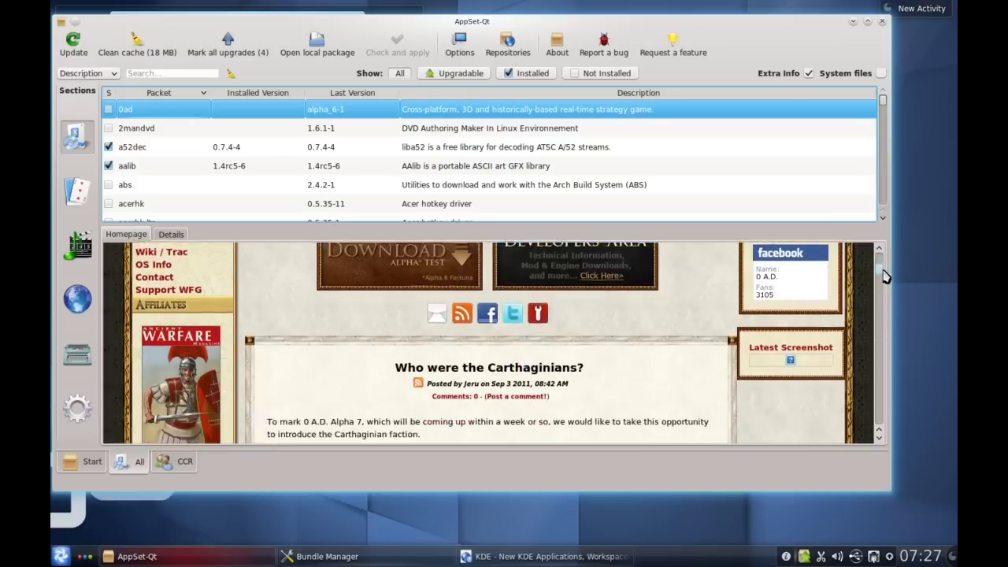
scroll(888, 266, up, 3)
scroll(888, 266, up, 5)
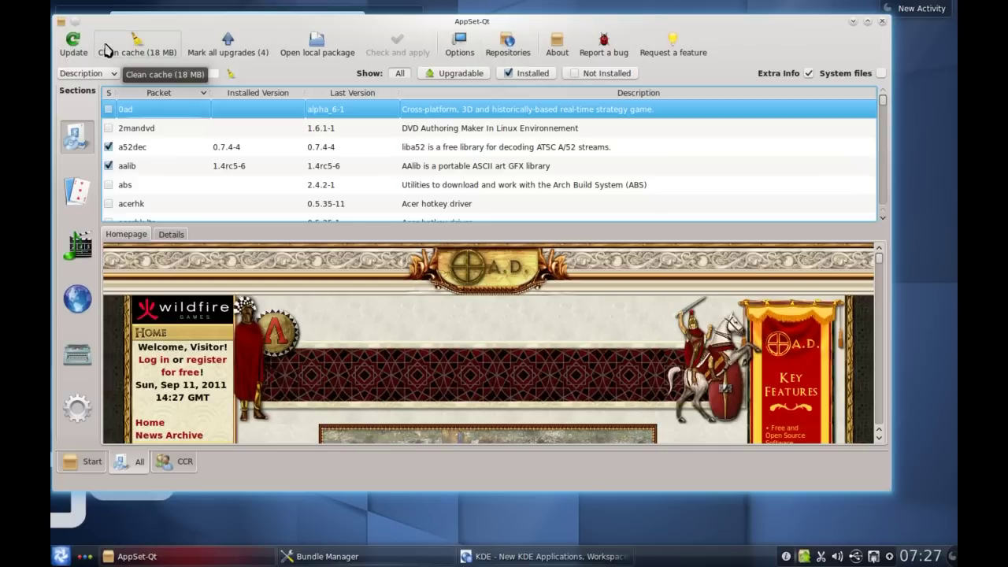
Open the repository editor from AppSet-Qt, entering the root password to authorize it
click(508, 41)
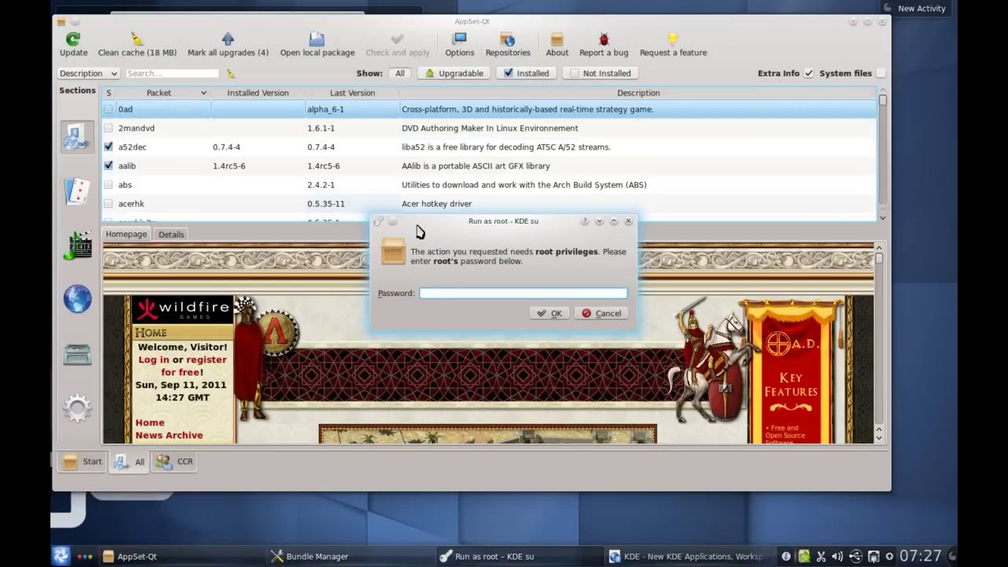
text(●●●●)
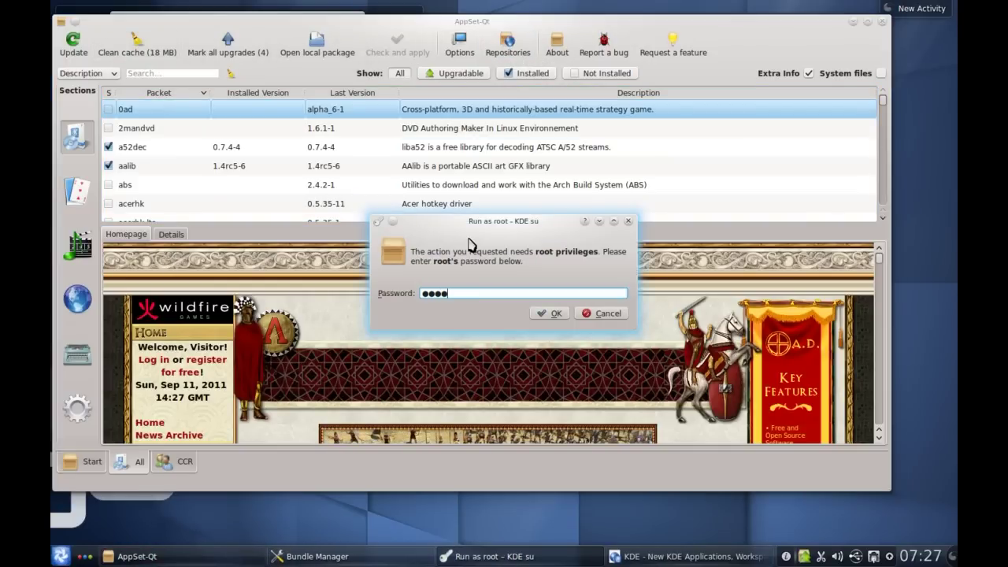
key(Return)
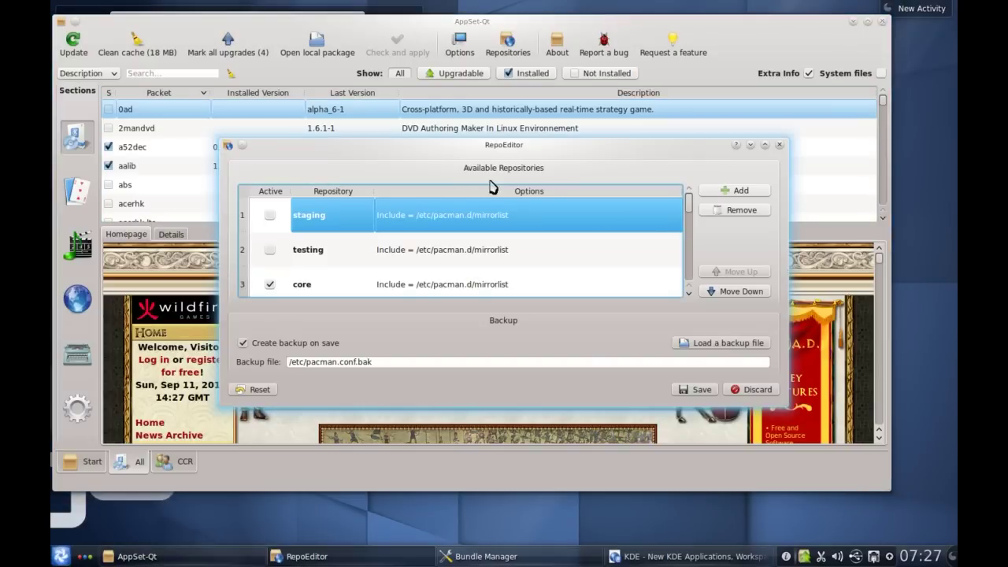
Look through the available repositories in RepoEditor, checking which are active
drag(691, 206, 692, 217)
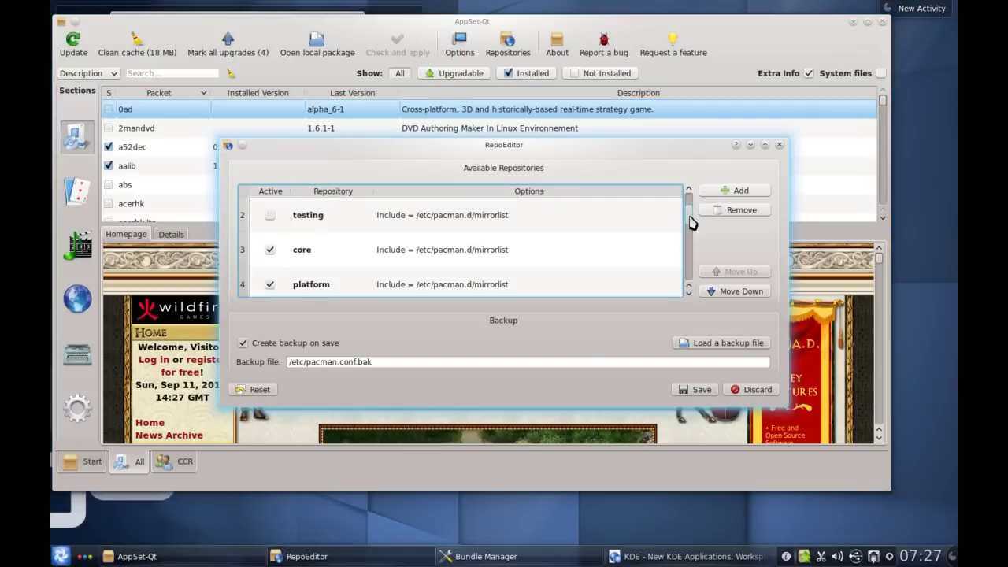
mouse_move(691, 222)
mouse_down()
mouse_move(690, 281)
mouse_move(689, 206)
mouse_up()
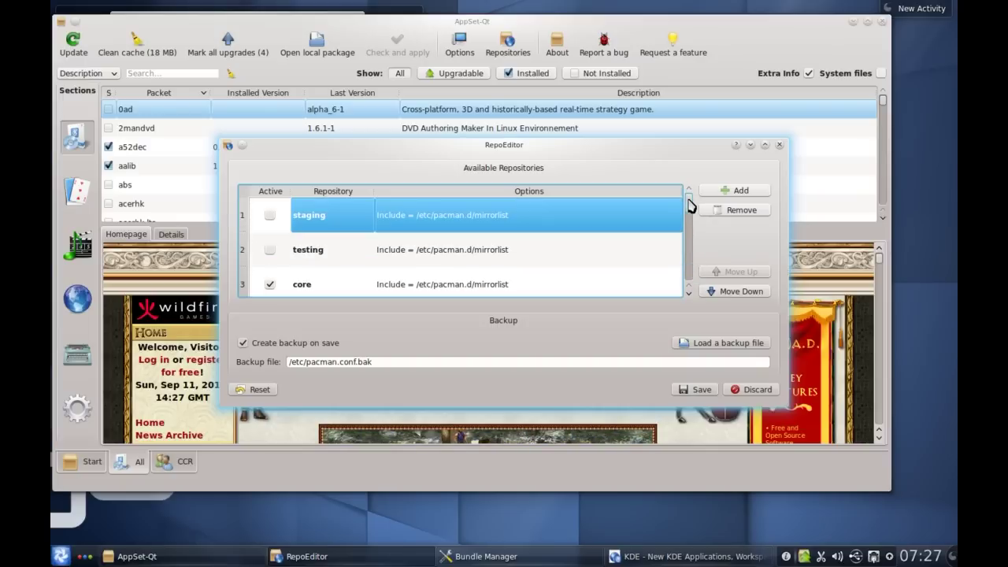
drag(690, 205, 692, 225)
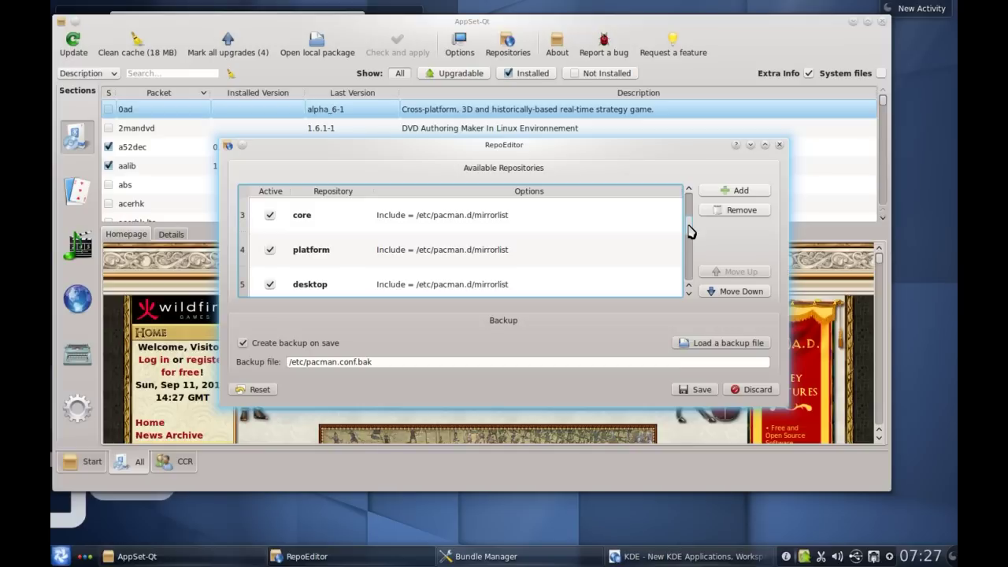
drag(687, 228, 691, 200)
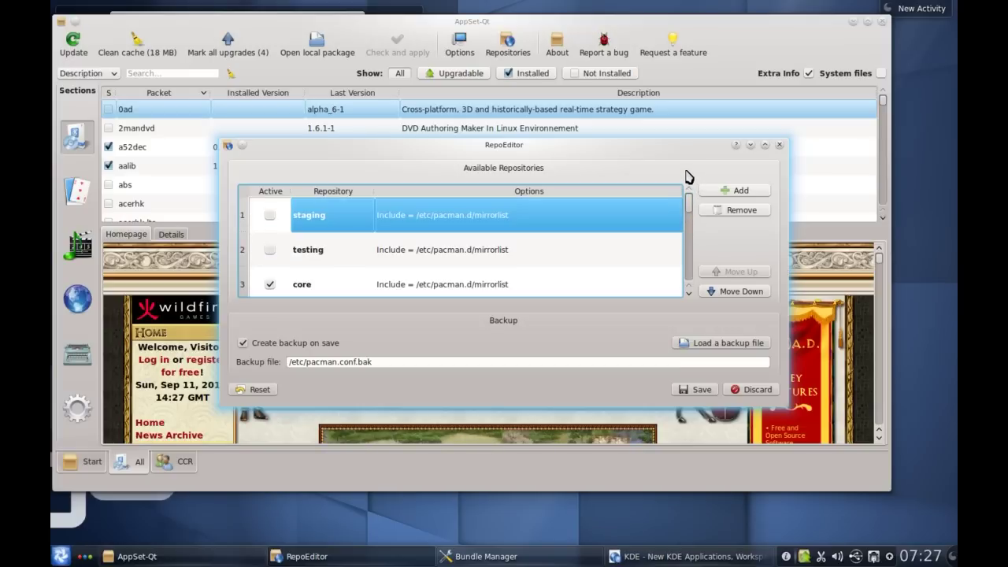
Compare the disabled staging and testing repositories with the core, platform and desktop entries, and close RepoEditor without saving
drag(693, 206, 693, 225)
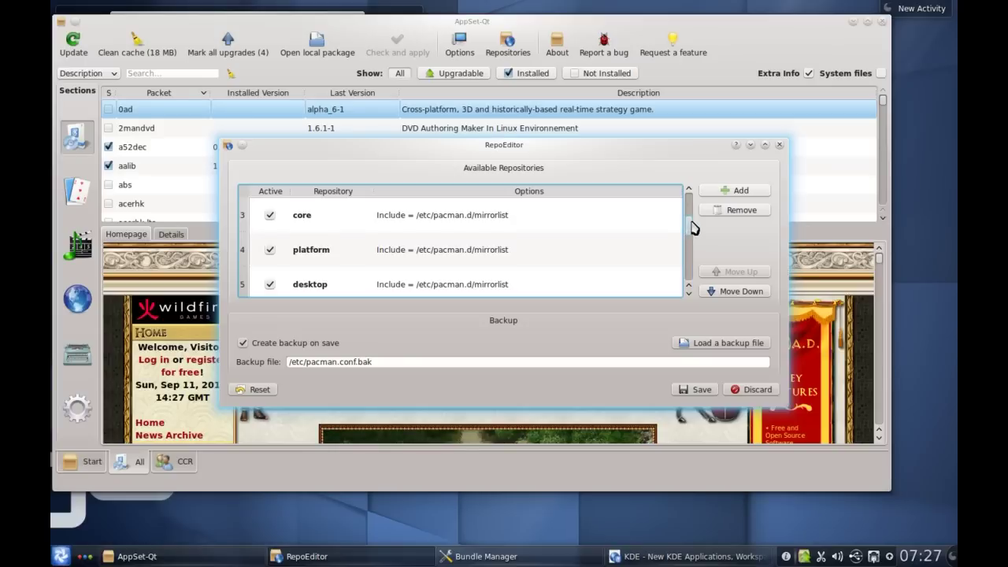
scroll(690, 227, up, 1)
scroll(691, 223, up, 1)
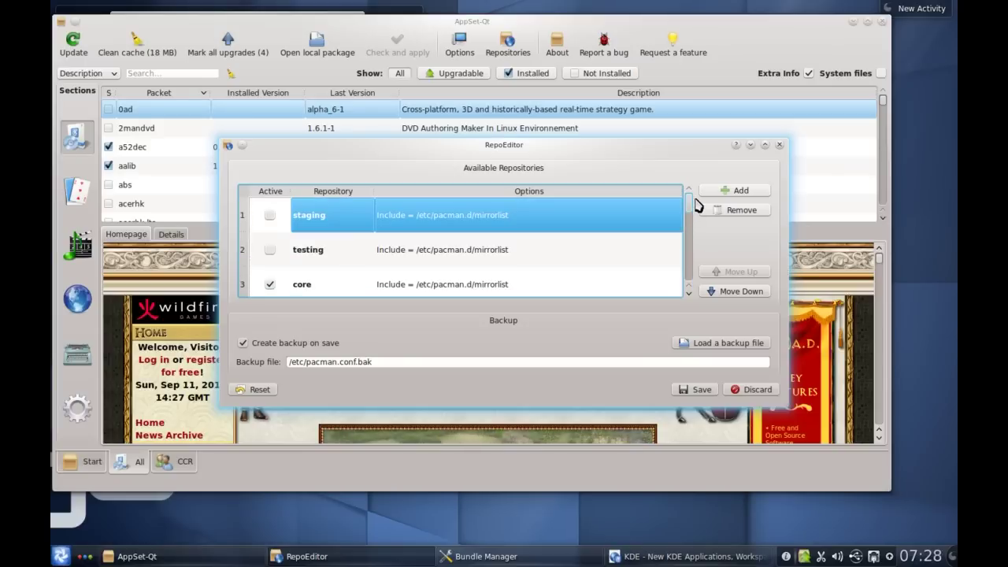
scroll(697, 221, down, 1)
scroll(701, 227, down, 1)
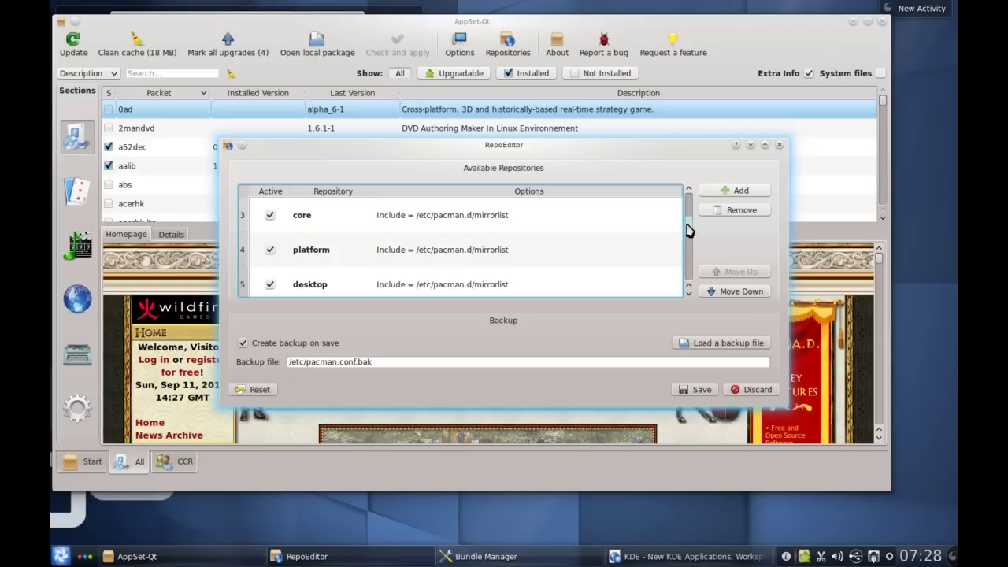
mouse_move(687, 229)
mouse_down()
mouse_move(696, 278)
mouse_move(687, 233)
mouse_up()
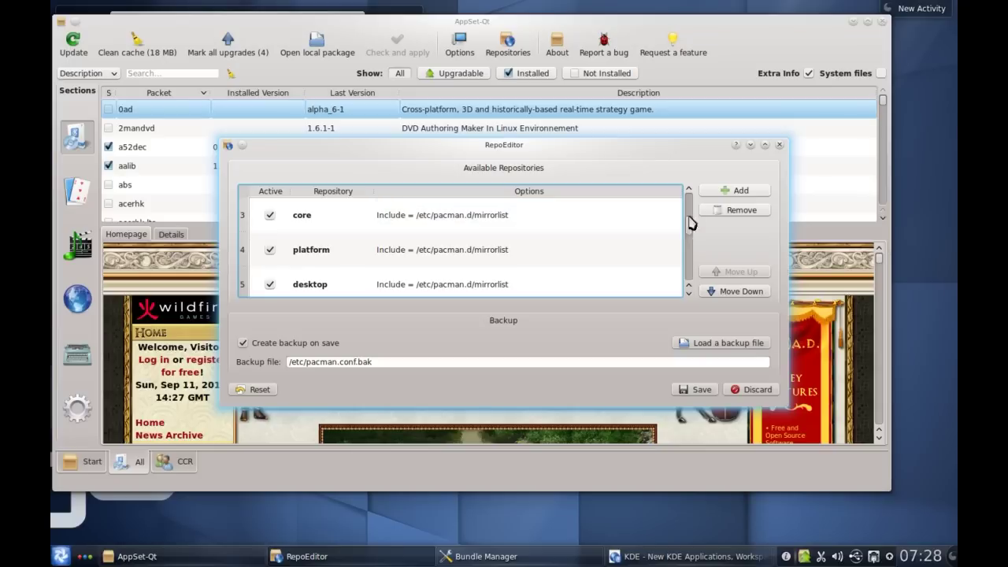
click(780, 147)
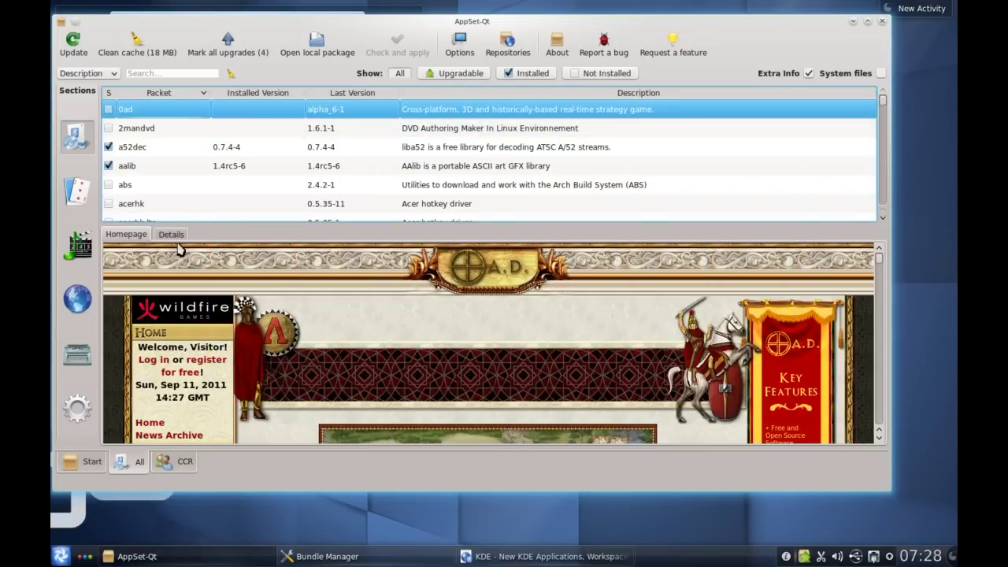
Search the package list for vlc to view the vlc-plugin package's homepage, and close AppSet-Qt
mouse_move(882, 109)
mouse_down()
mouse_move(892, 213)
mouse_move(882, 101)
mouse_up()
click(157, 71)
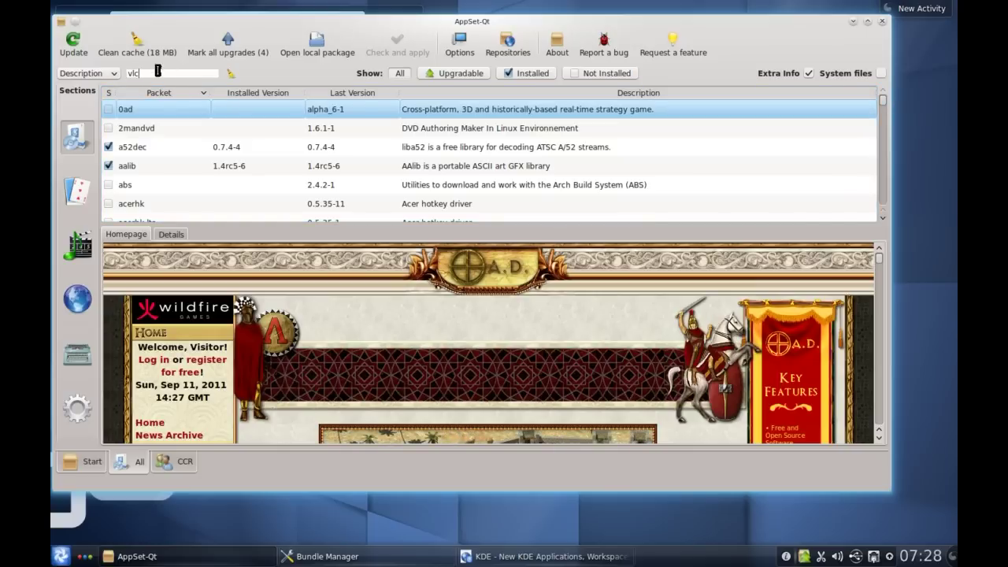
text(vlc)
key(Return)
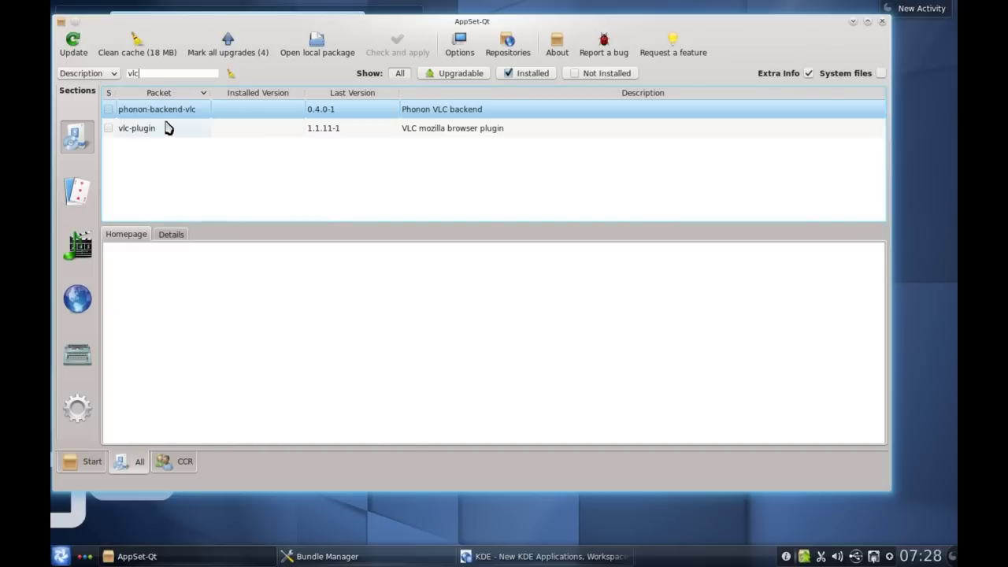
click(147, 130)
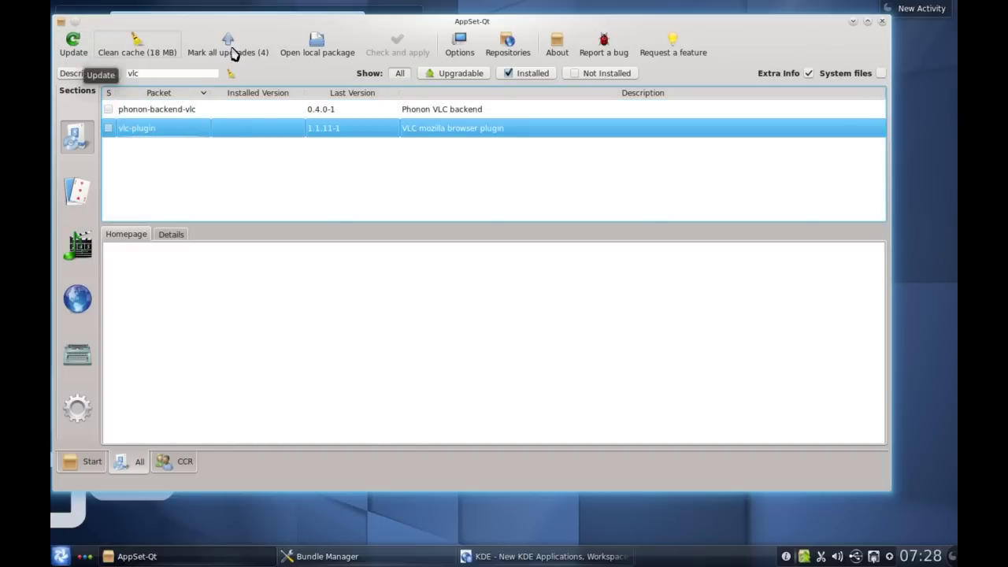
drag(444, 34, 467, 33)
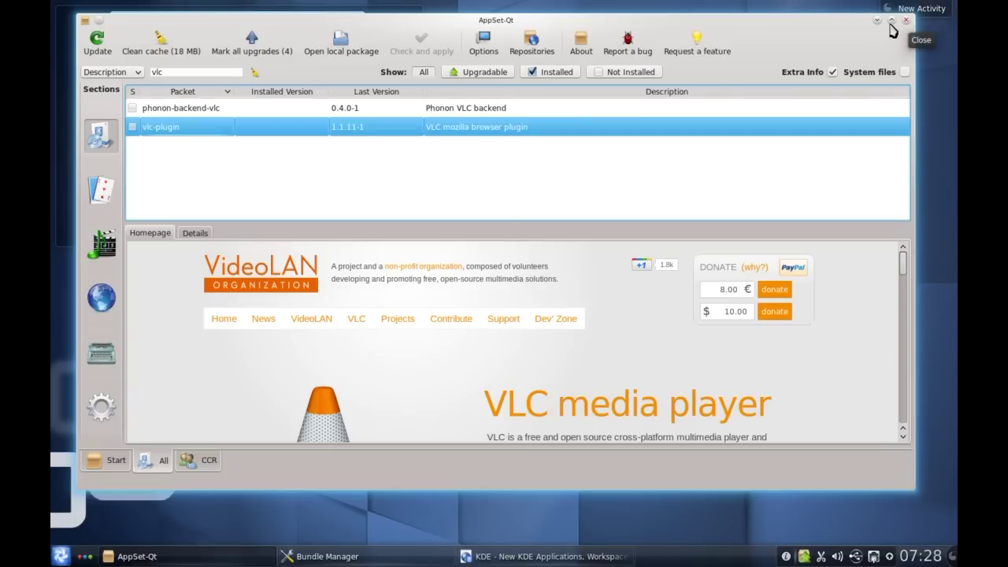
click(907, 20)
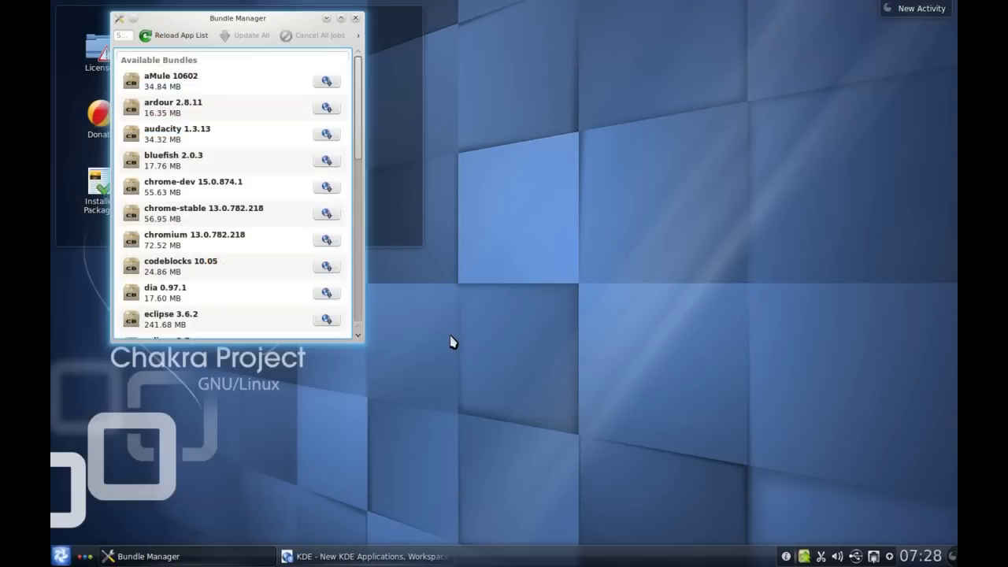
Move the Bundle Manager window clear of the desktop's folder view
drag(247, 26, 630, 89)
drag(742, 137, 761, 108)
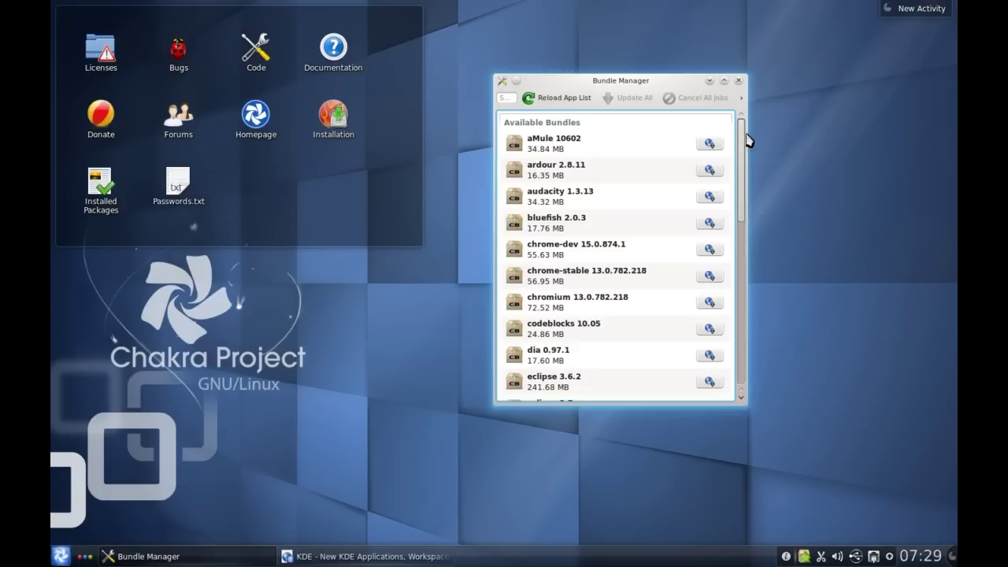
drag(744, 140, 763, 147)
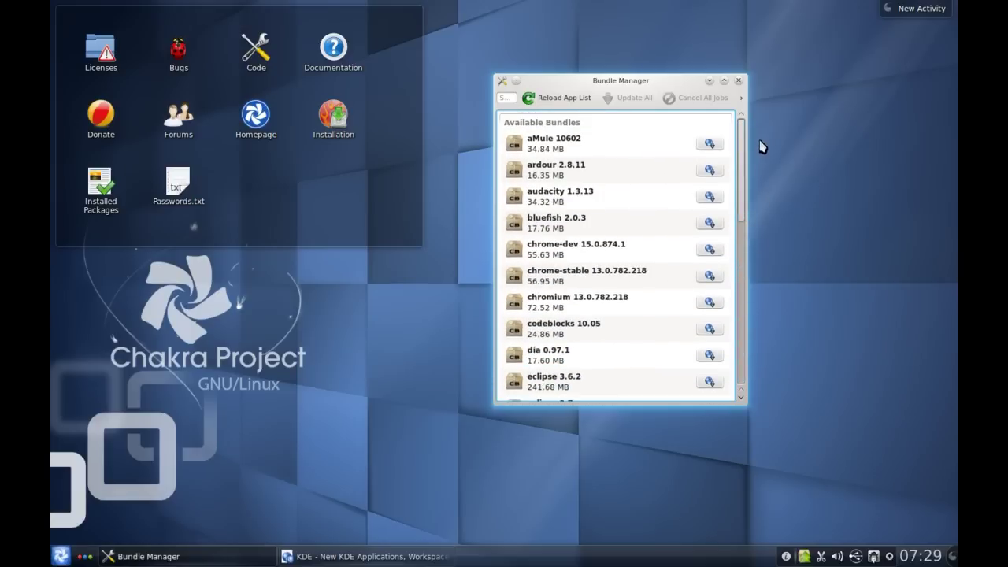
Skim the available bundles from chromium to the end of the list, and close Bundle Manager
click(619, 305)
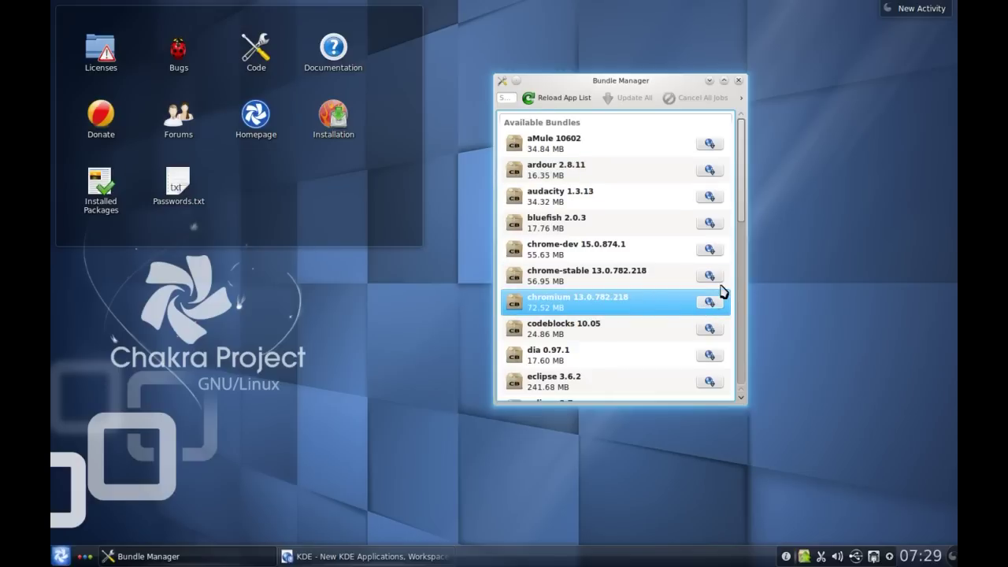
scroll(741, 226, down, 3)
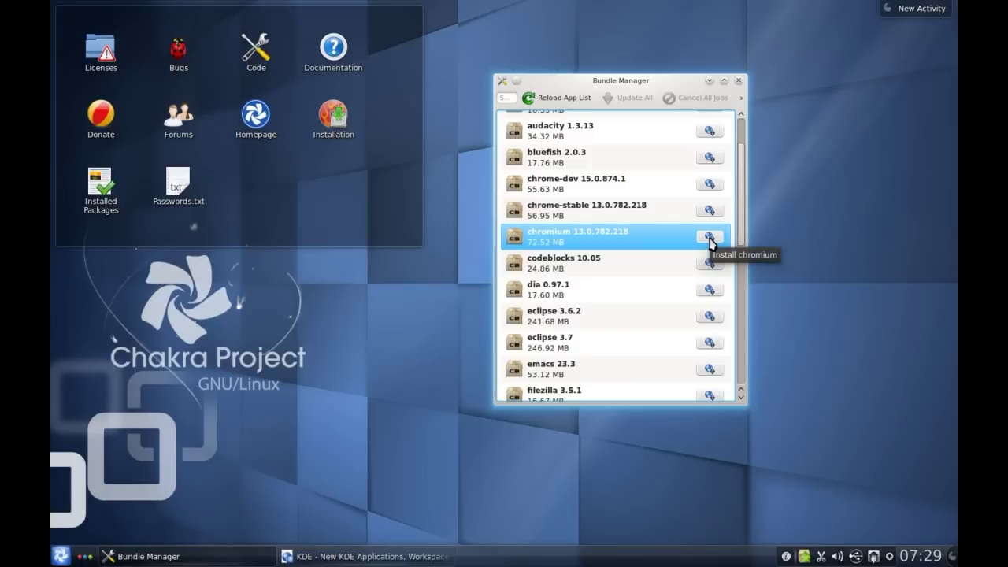
scroll(743, 236, down, 5)
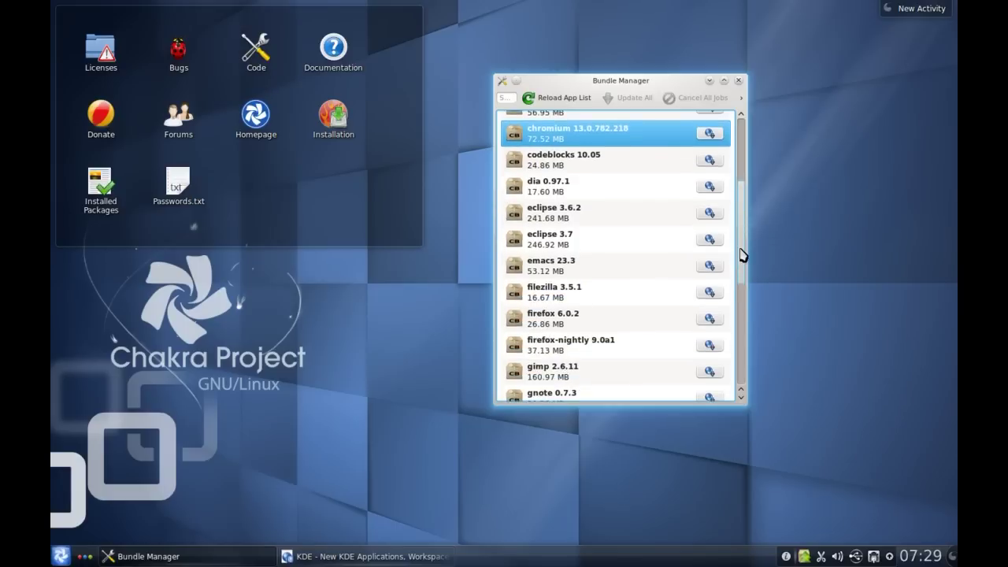
scroll(744, 268, down, 5)
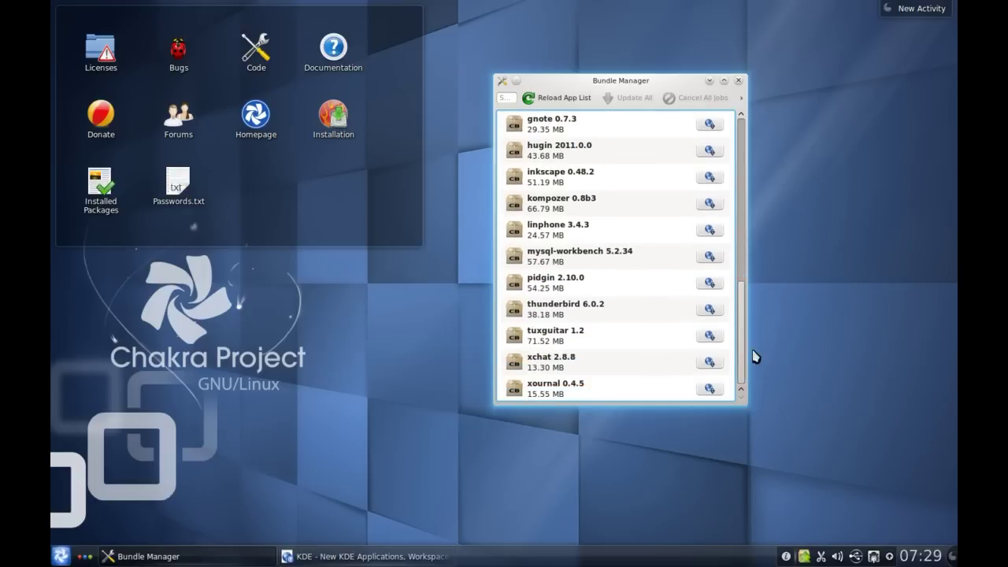
drag(742, 341, 747, 276)
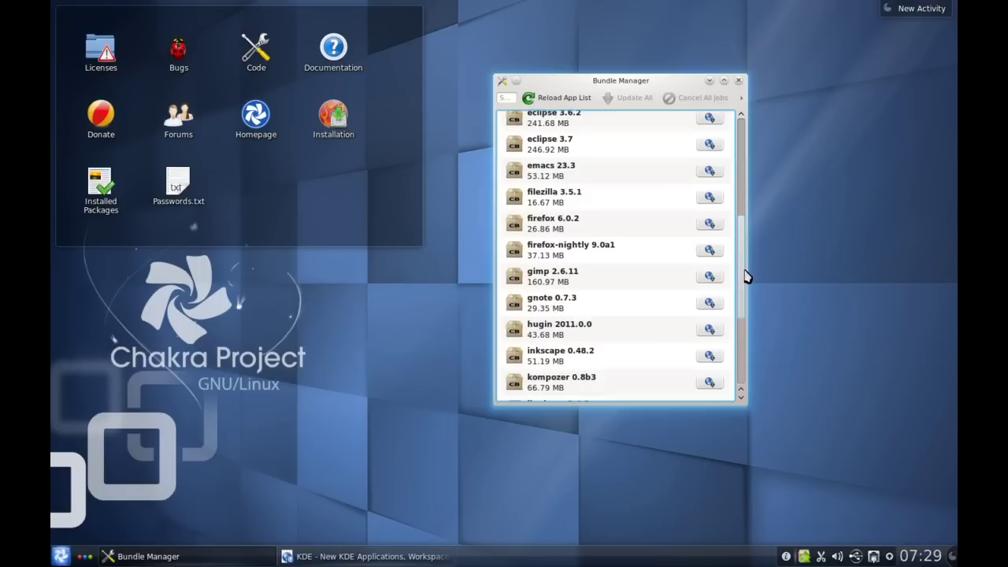
click(738, 82)
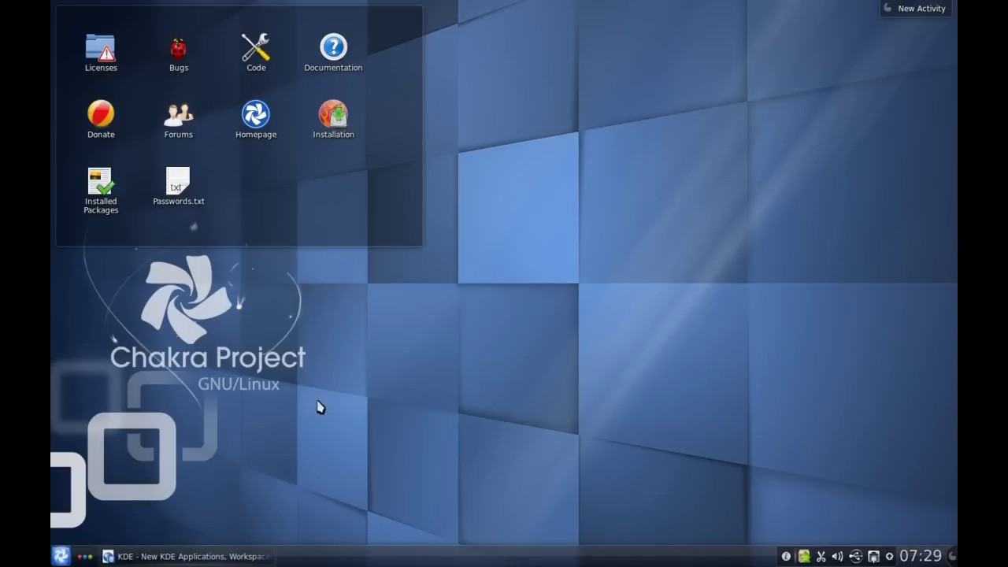
Revisit the KDE 4.7 announcement pages open in Konqueror and close the whole window with all its tabs
click(185, 556)
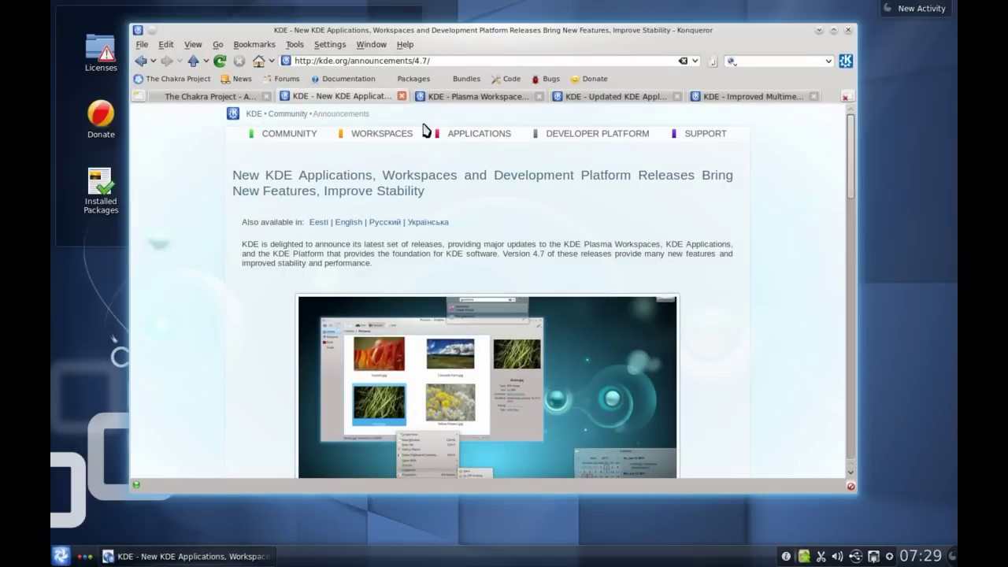
click(476, 100)
click(589, 100)
click(736, 98)
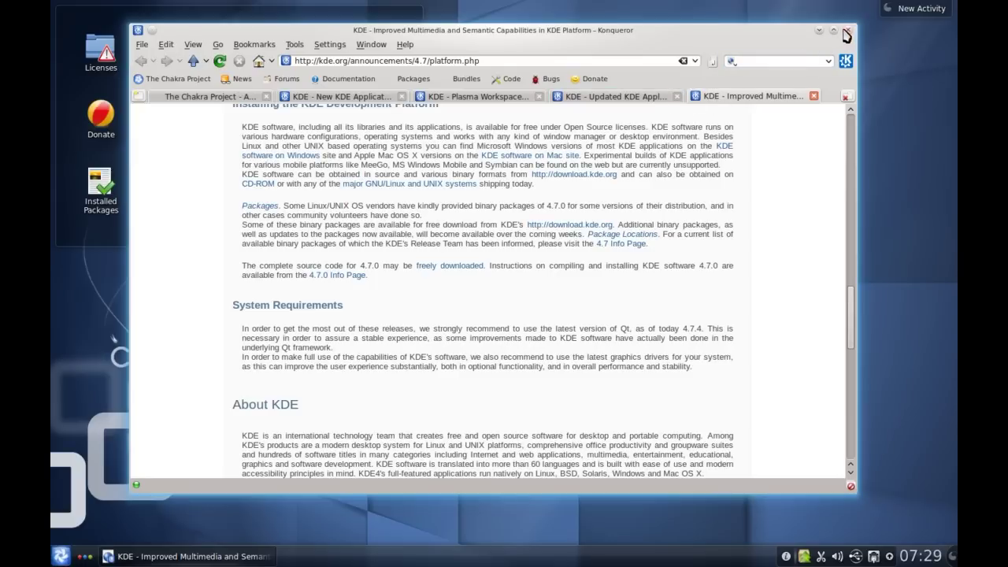
click(847, 33)
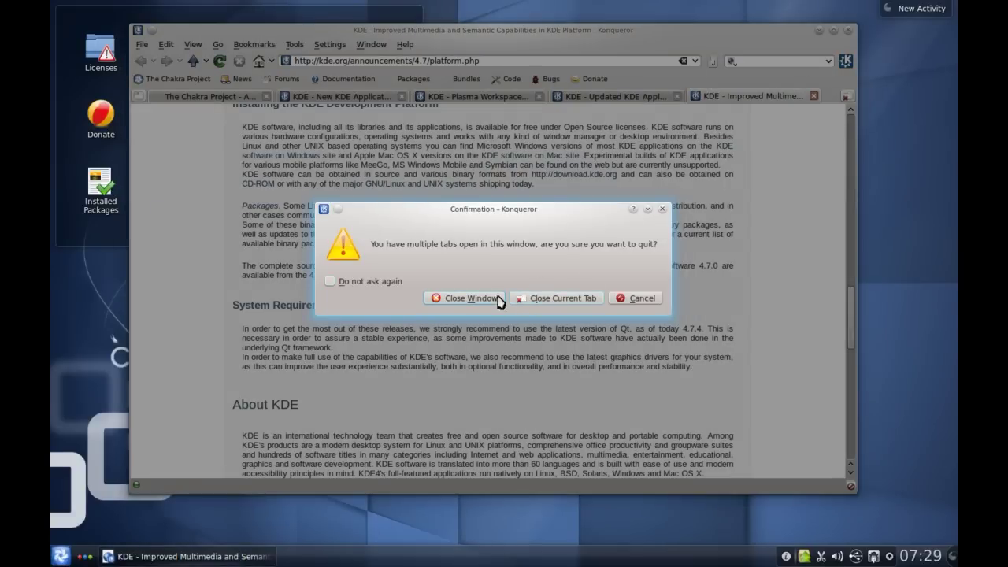
click(456, 297)
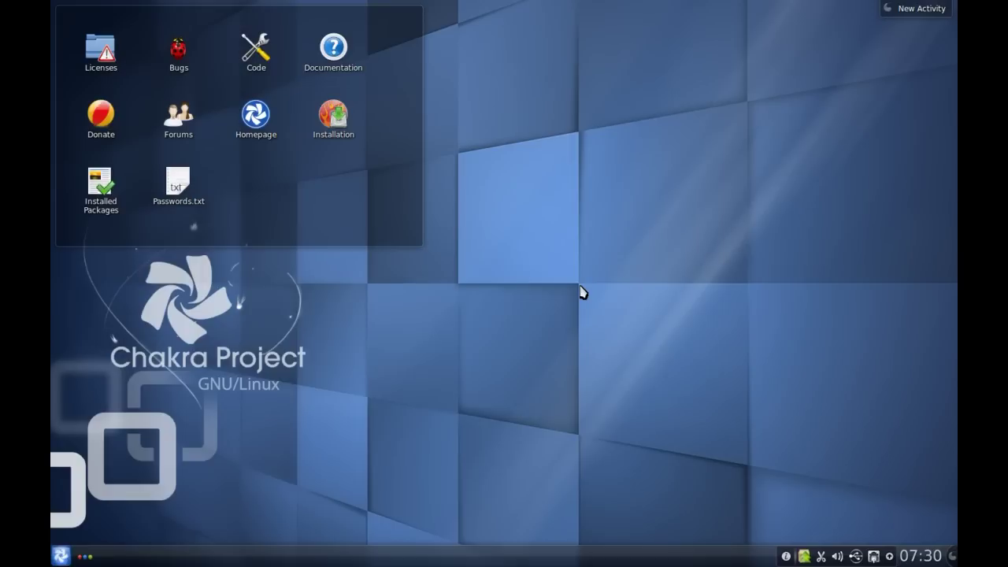
Nudge the desktop's folder view widget slightly to the right using its handle
mouse_move(424, 75)
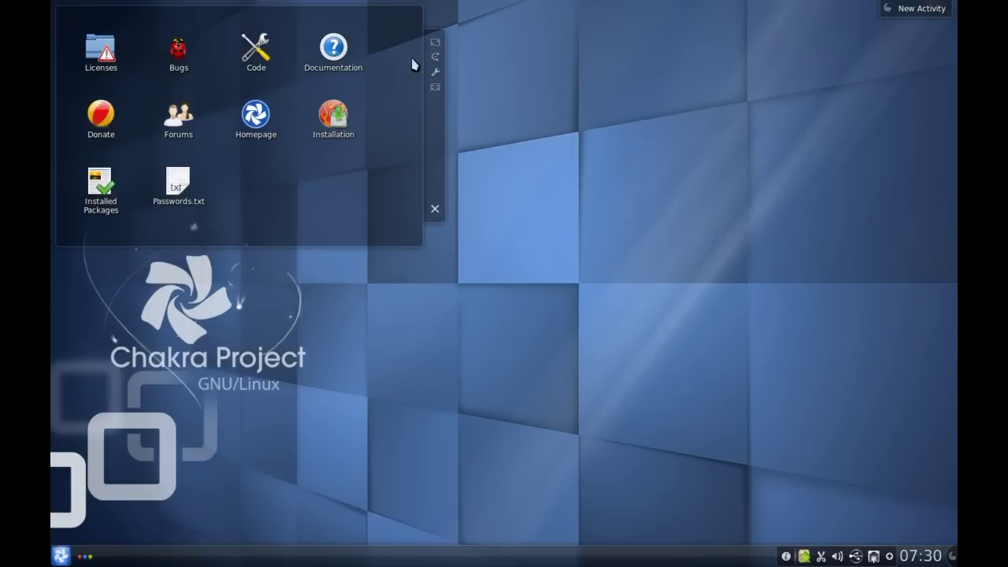
drag(435, 114, 439, 115)
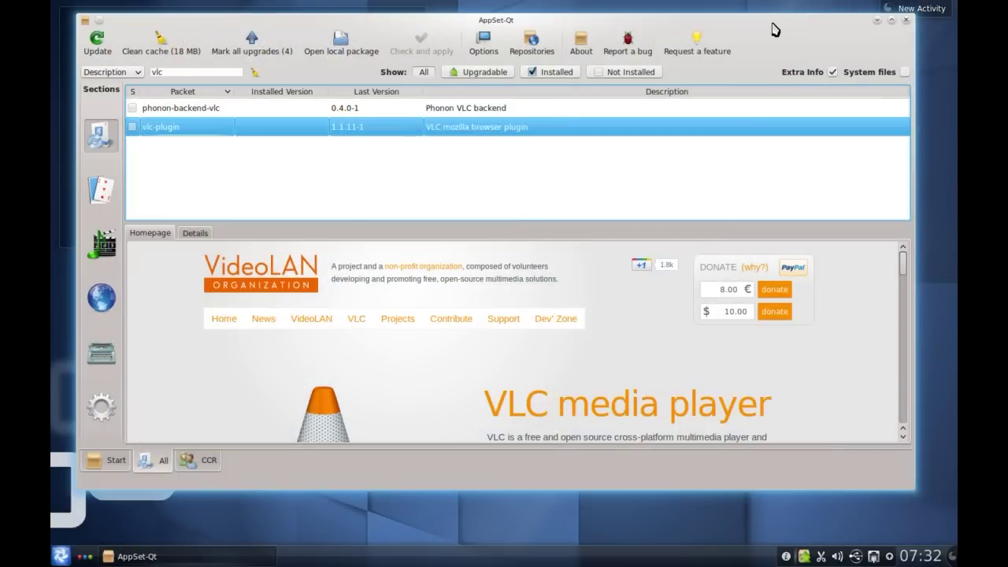
Close the reopened AppSet-Qt window and open the application launcher on its list of all applications
mouse_move(778, 35)
mouse_down()
mouse_move(767, 27)
mouse_move(770, 48)
mouse_up()
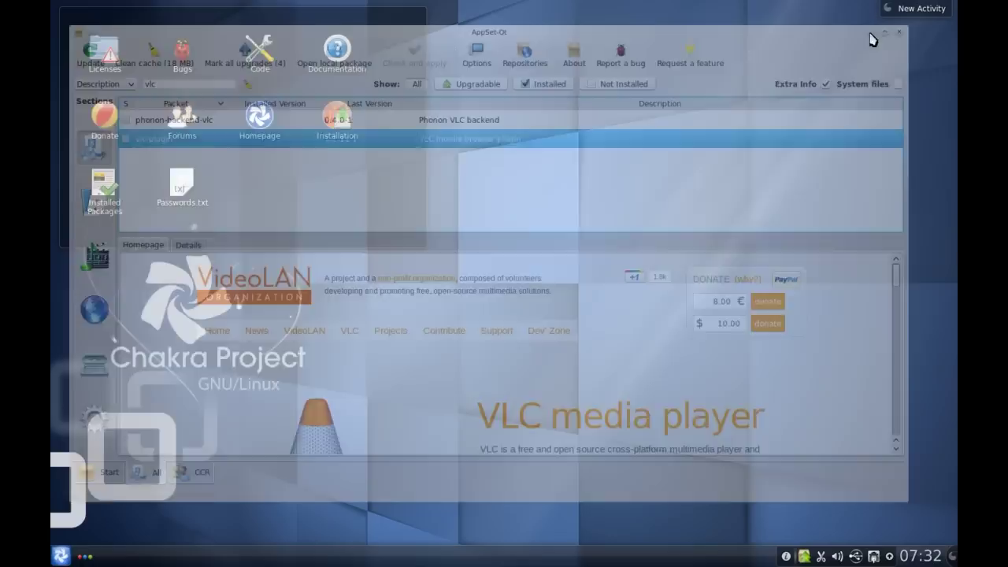
click(871, 32)
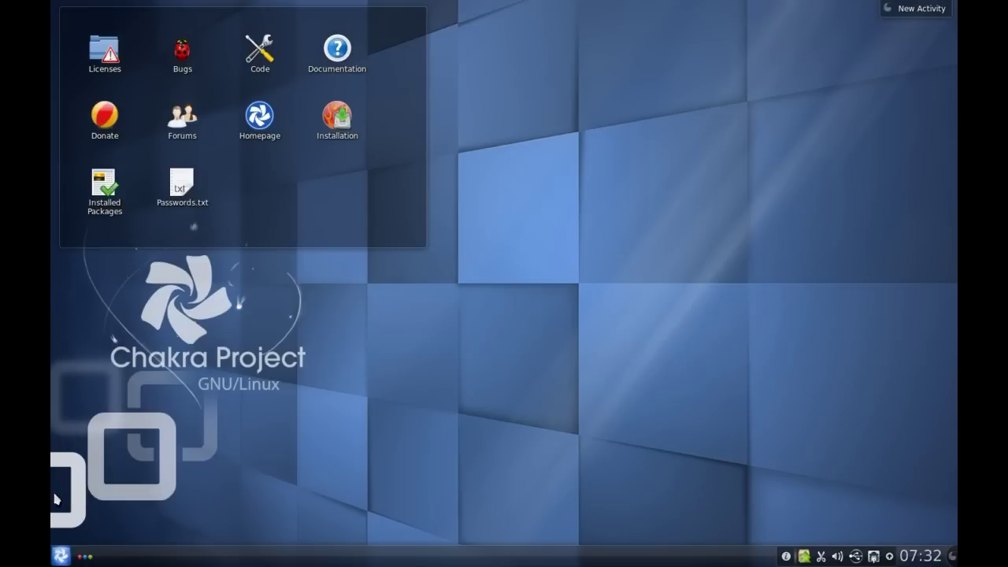
click(60, 555)
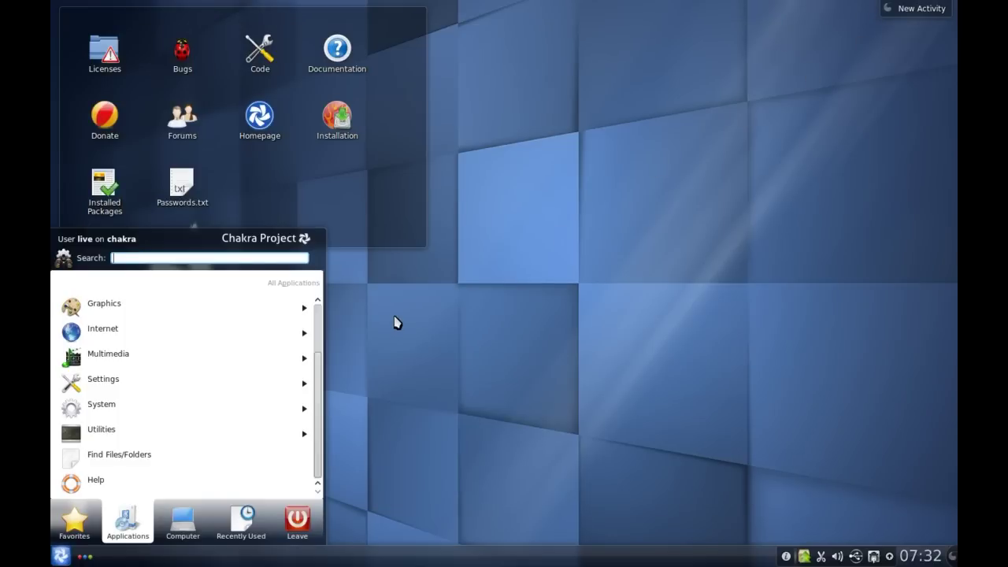